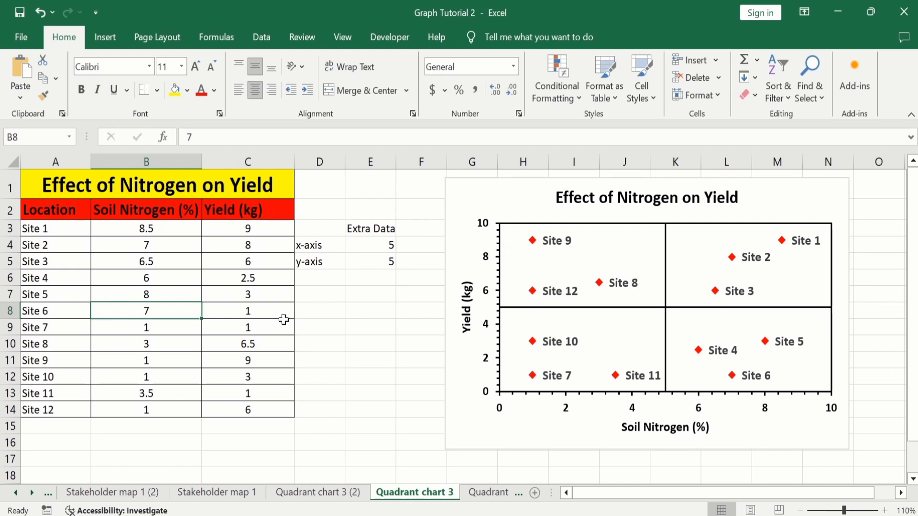
Go to the 'Quadrant chart 3 (2)' sheet holding the 12-site nitrogen and yield table
{"action": "left_click", "coordinate": [321, 492]}
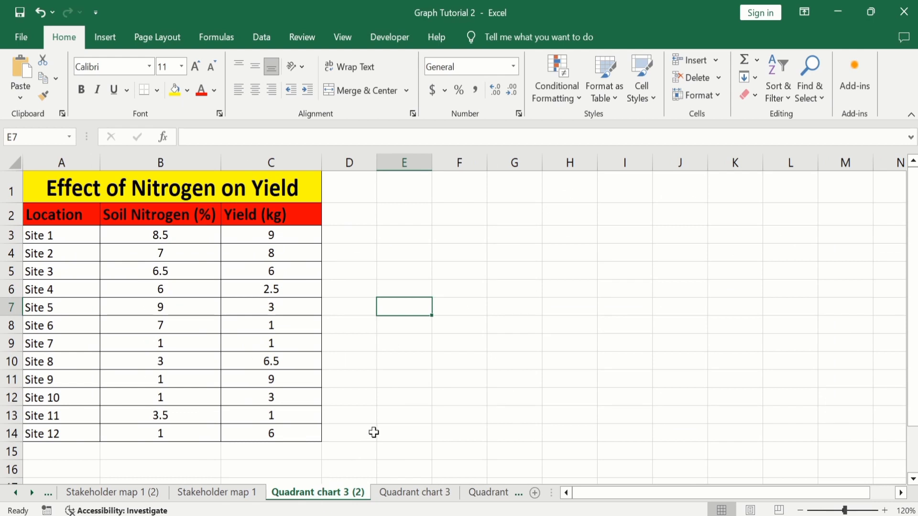
Insert a plain scatter chart from the nitrogen and yield values in B3:C14
{"action": "left_click", "coordinate": [301, 434]}
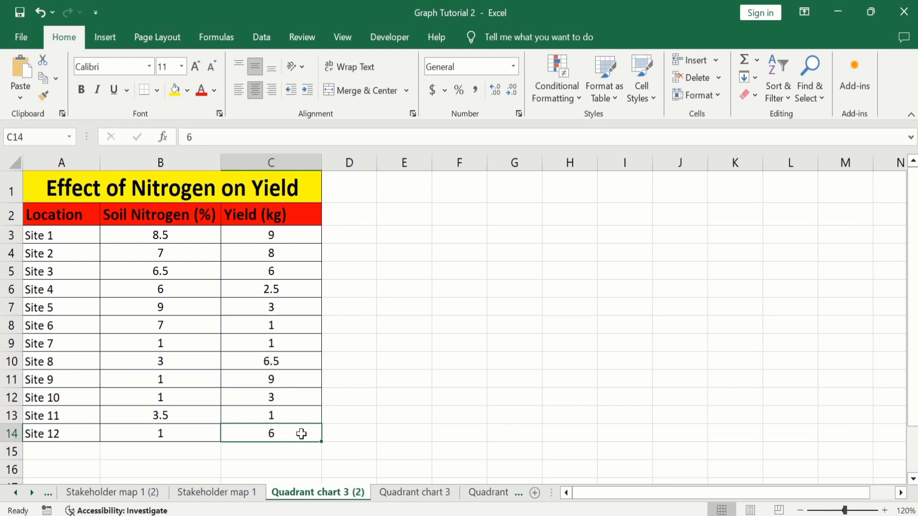
{"action": "left_click_drag", "start_coordinate": [301, 434], "coordinate": [173, 240]}
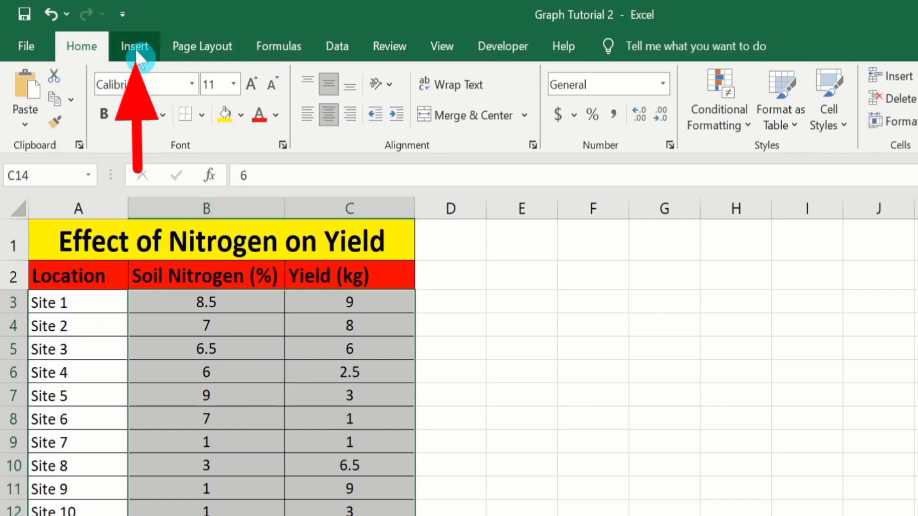
{"action": "left_click", "coordinate": [106, 41]}
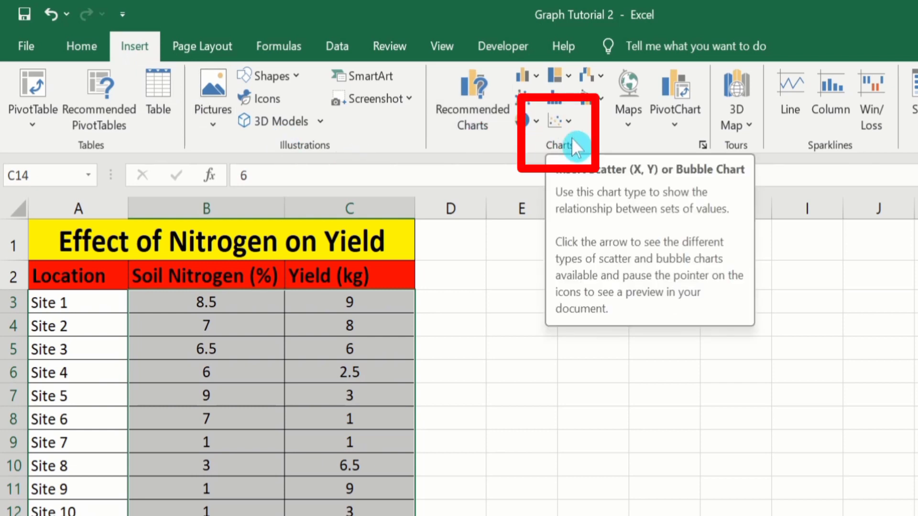
{"action": "left_click", "coordinate": [572, 125]}
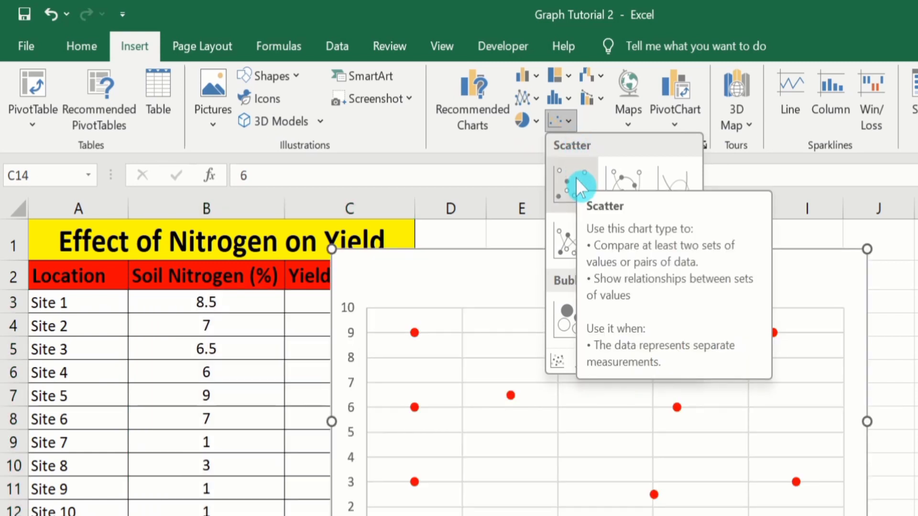
{"action": "left_click", "coordinate": [576, 178]}
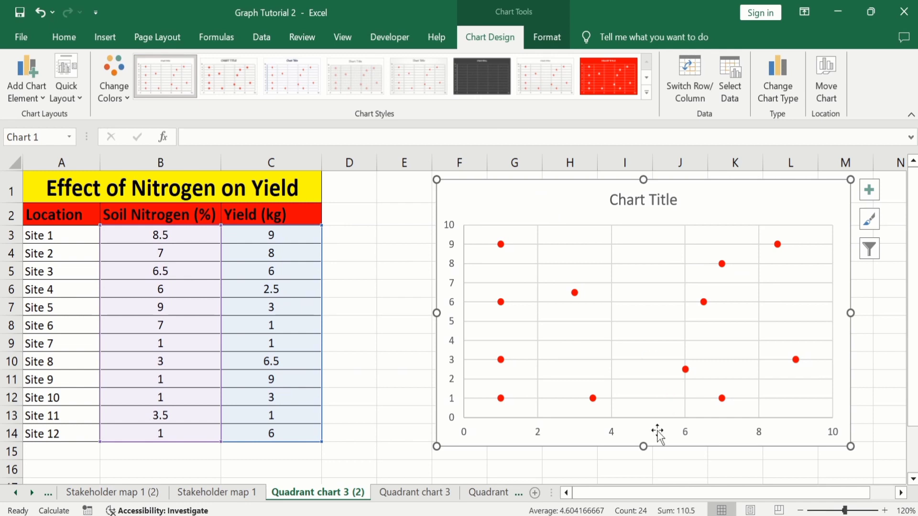
Enlarge the chart by making it taller and wider, then deselect it
{"action": "left_click_drag", "start_coordinate": [642, 447], "coordinate": [643, 465]}
{"action": "left_click_drag", "start_coordinate": [851, 323], "coordinate": [873, 321]}
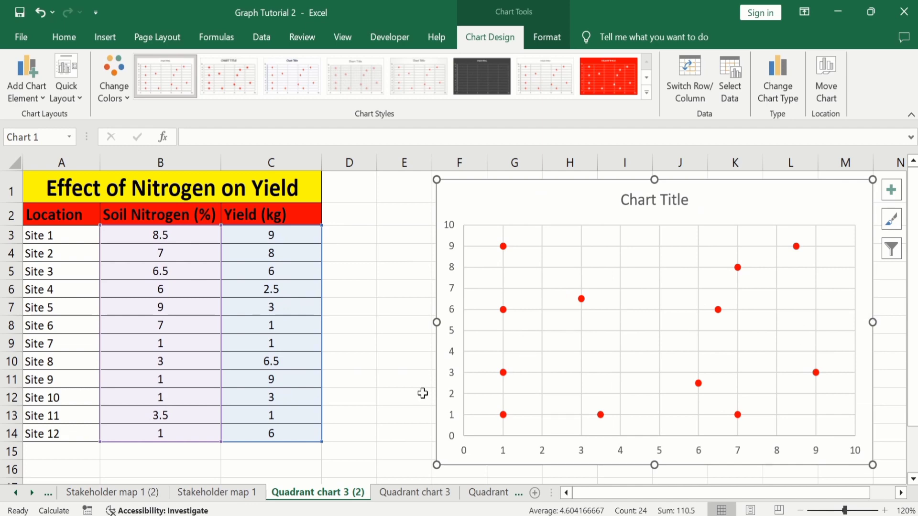
{"action": "left_click", "coordinate": [412, 409]}
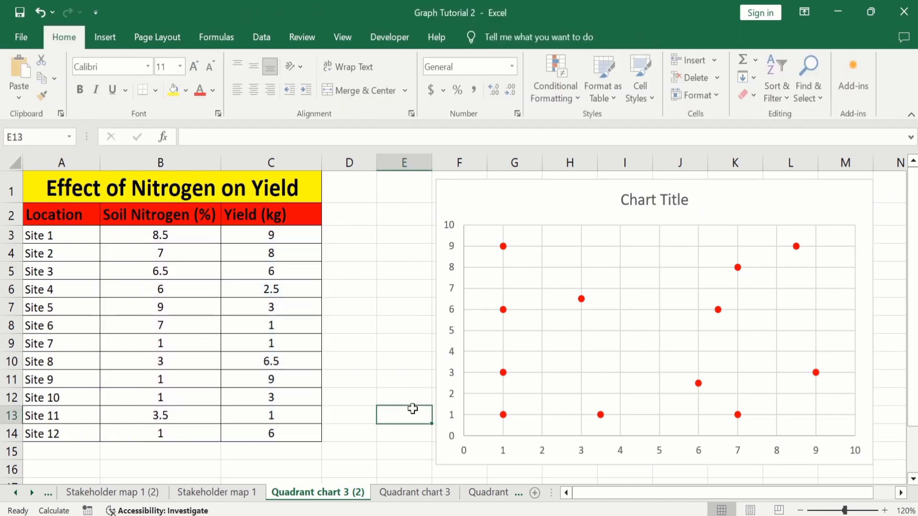
Add axis titles to the scatter chart and turn off its gridlines from Chart Elements
{"action": "left_click", "coordinate": [464, 202]}
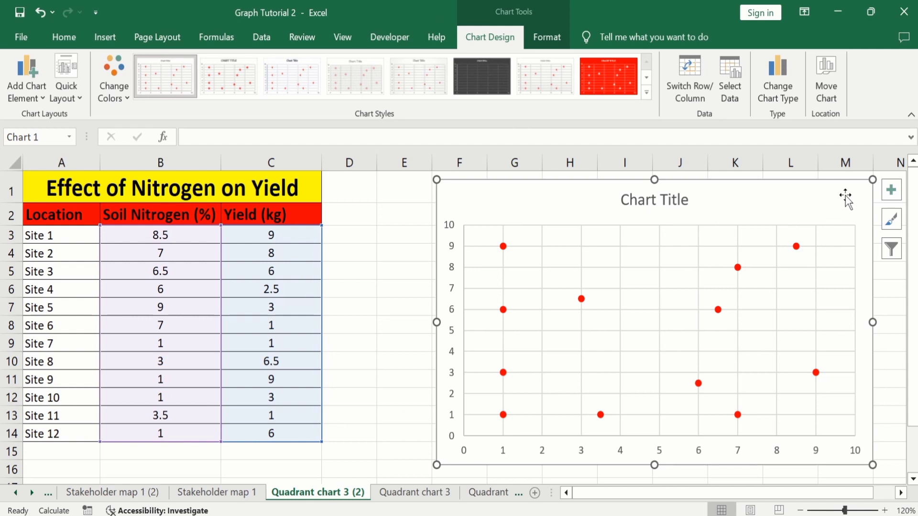
{"action": "left_click", "coordinate": [895, 193]}
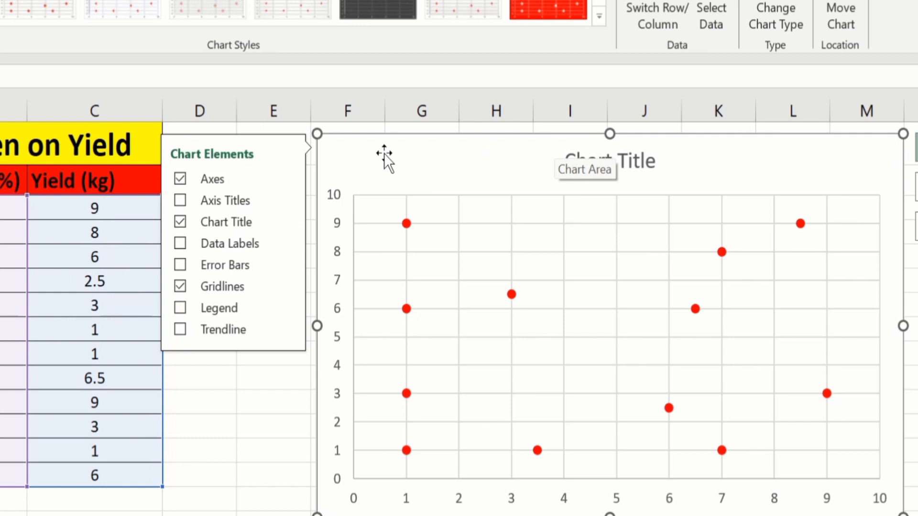
{"action": "left_click", "coordinate": [186, 198]}
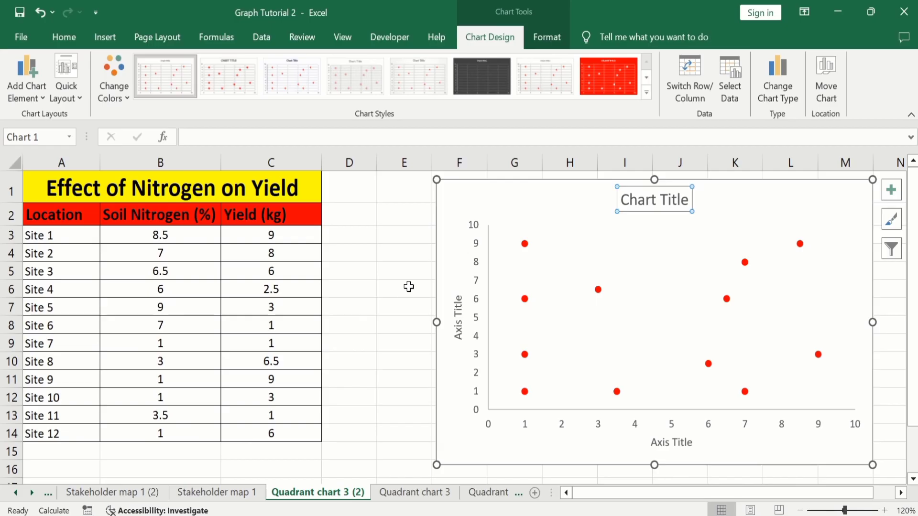
{"action": "left_click", "coordinate": [254, 276]}
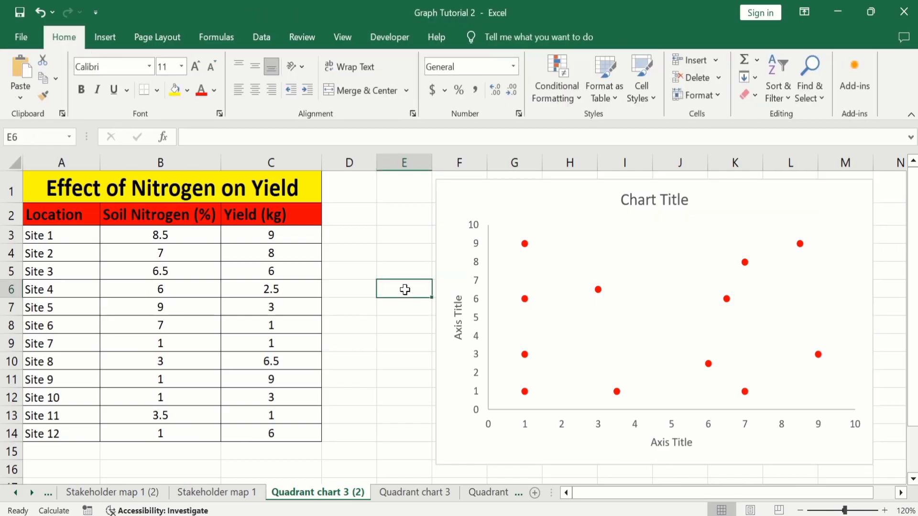
Link the chart title to cell A1 so it reads 'Effect of Nitrogen on Yield'
{"action": "left_click", "coordinate": [635, 197]}
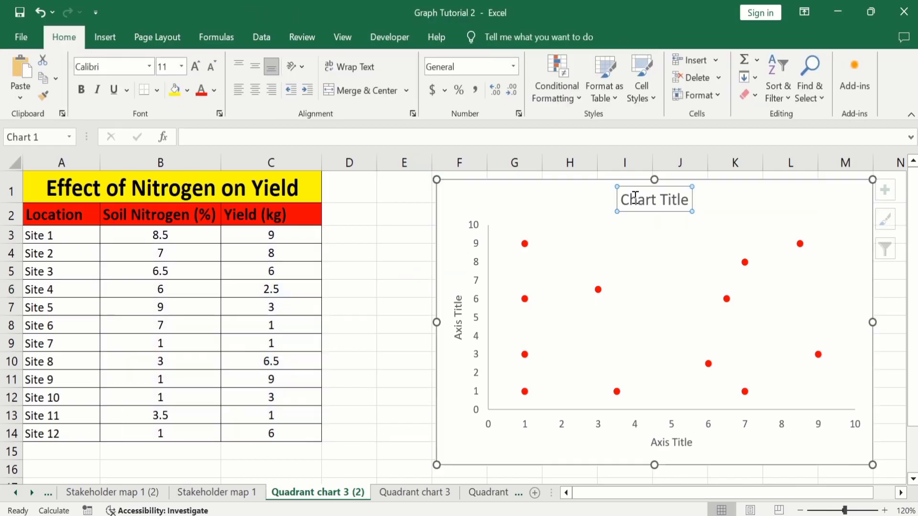
{"action": "left_click", "coordinate": [237, 138]}
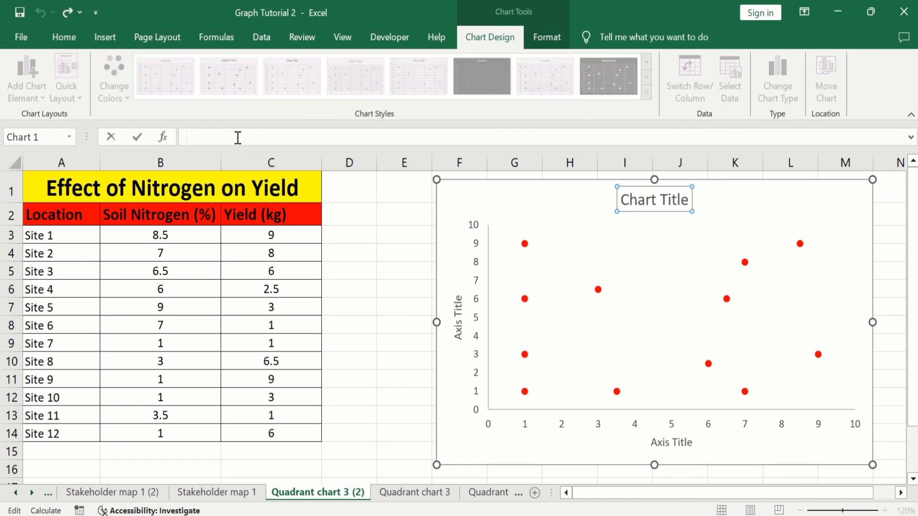
{"action": "type", "text": "="}
{"action": "left_click", "coordinate": [188, 195]}
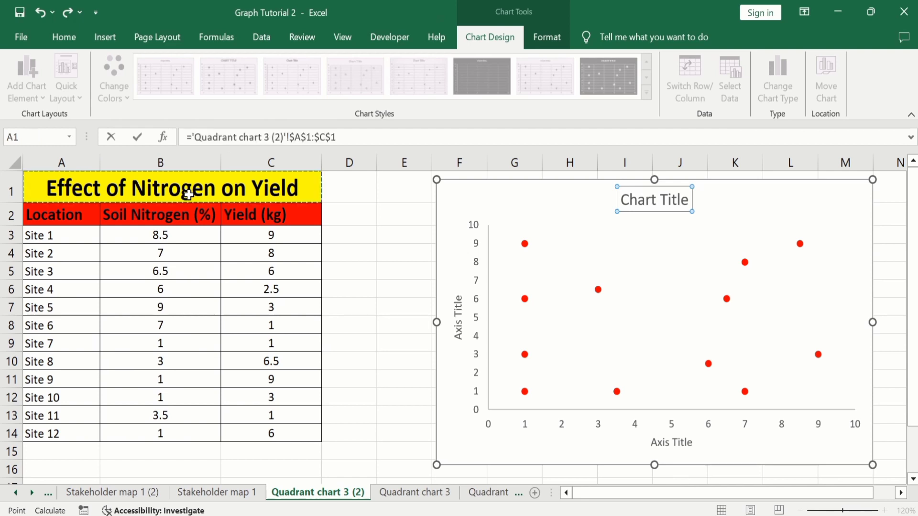
{"action": "key", "text": "Return"}
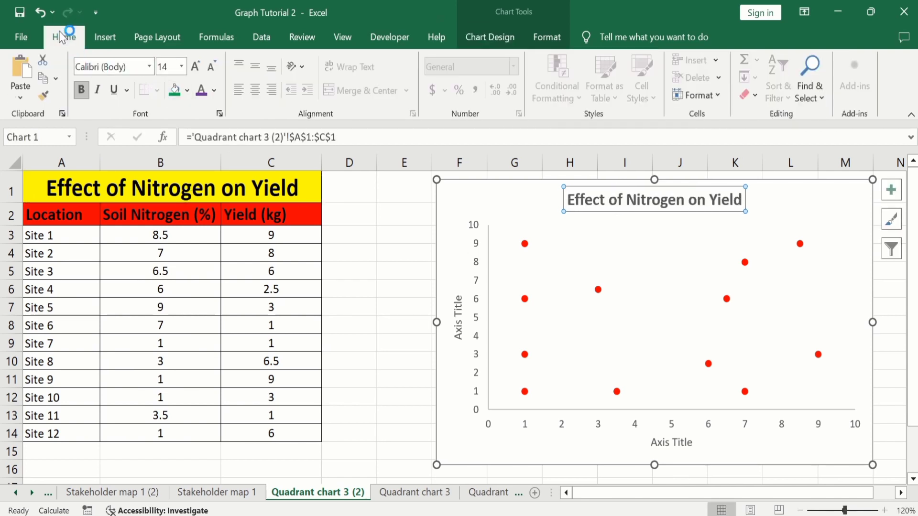
Format the chart title bold, black and 16 pt
{"action": "left_click", "coordinate": [83, 97]}
{"action": "left_click", "coordinate": [212, 92]}
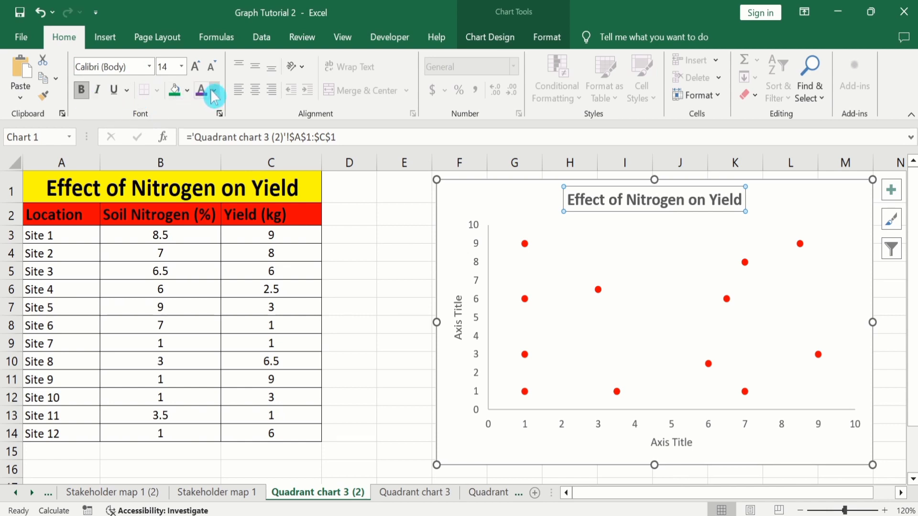
{"action": "left_click", "coordinate": [214, 93]}
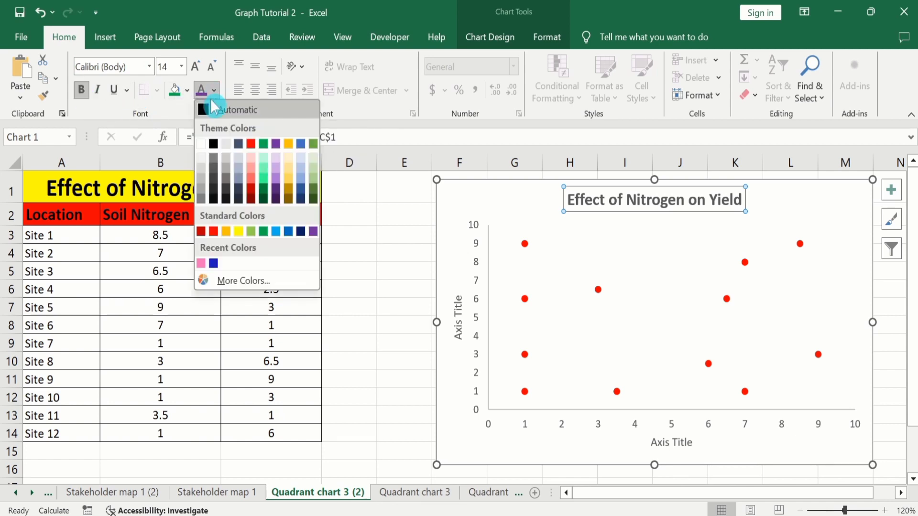
{"action": "left_click", "coordinate": [220, 146]}
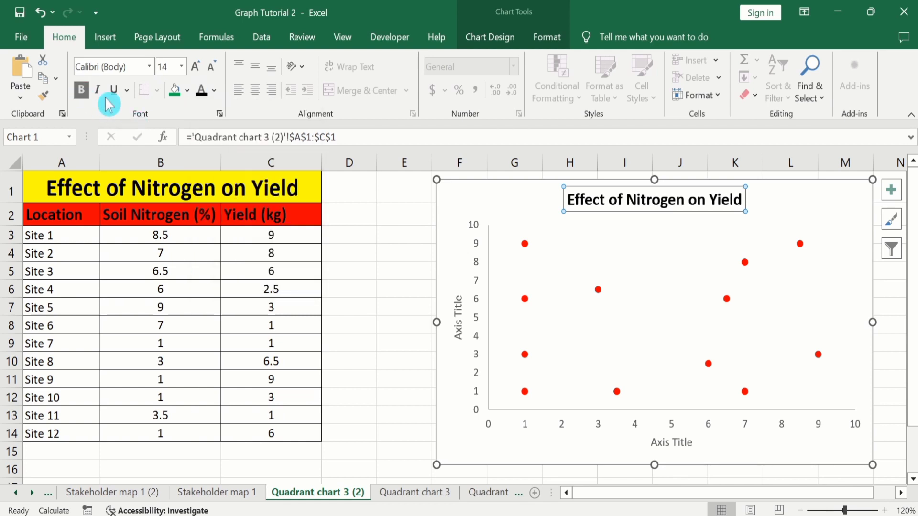
{"action": "left_click", "coordinate": [194, 69]}
{"action": "left_click", "coordinate": [182, 67]}
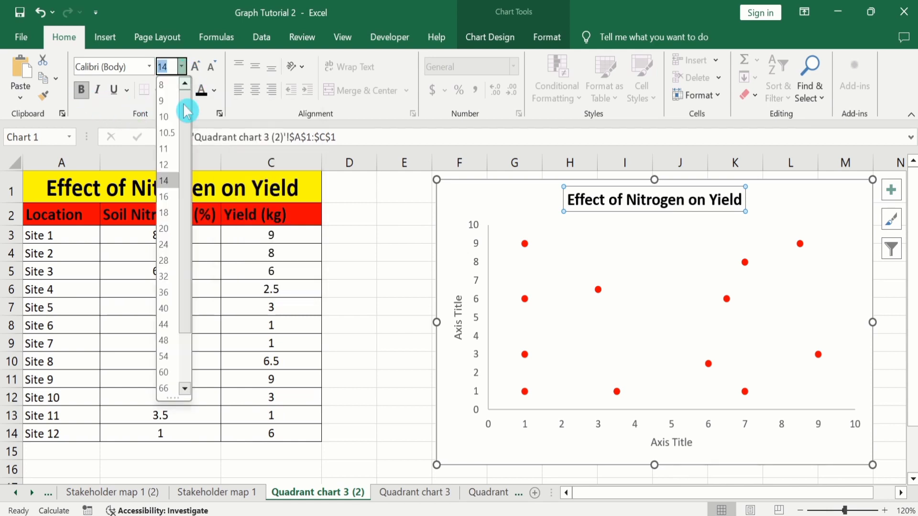
{"action": "left_click", "coordinate": [170, 200]}
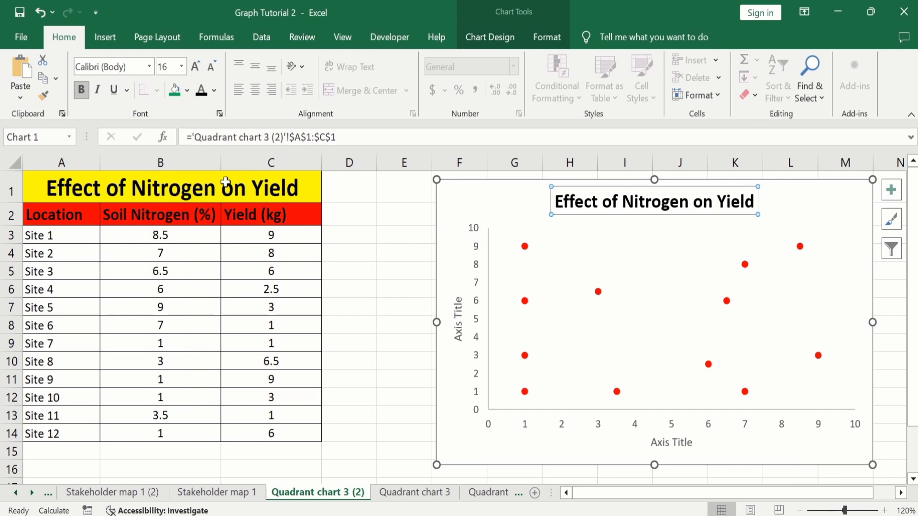
{"action": "left_click", "coordinate": [458, 310]}
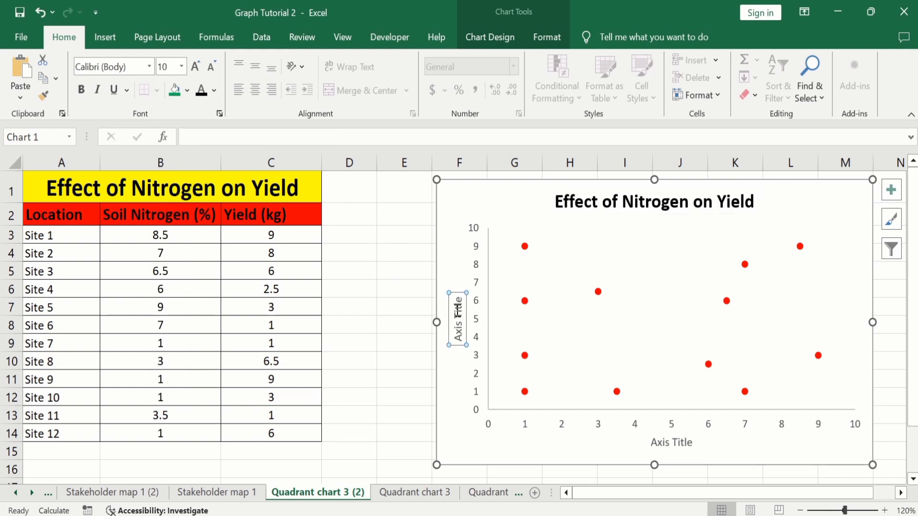
Link the vertical axis title to cell C2 so it reads 'Yield (kg)'
{"action": "left_click", "coordinate": [216, 138]}
{"action": "type", "text": "="}
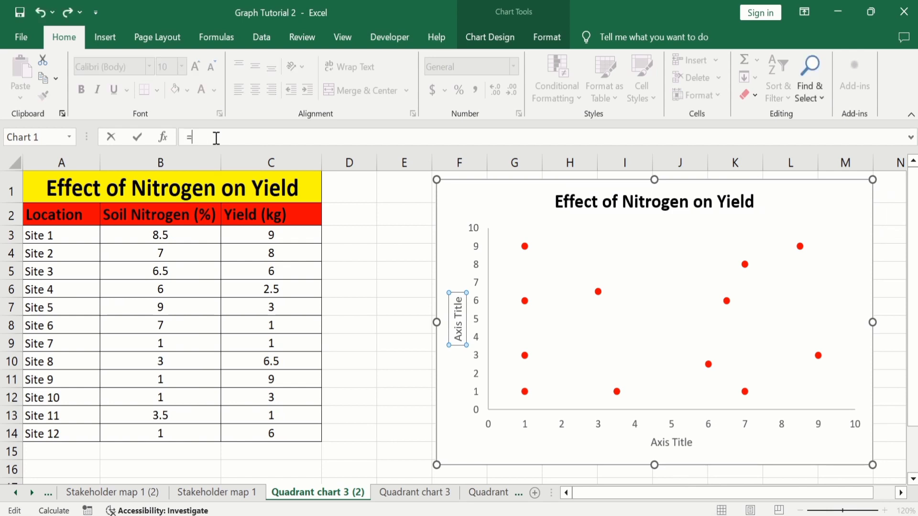
{"action": "left_click", "coordinate": [252, 214]}
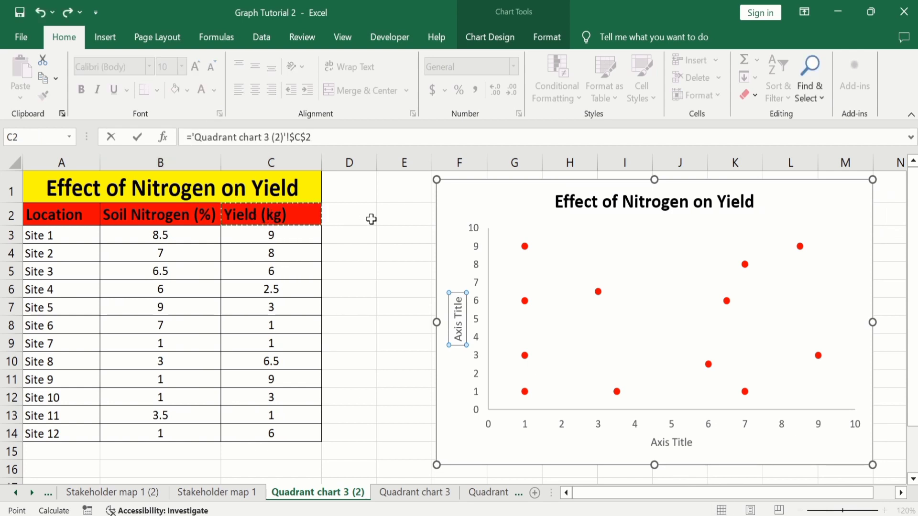
{"action": "key", "text": "Return"}
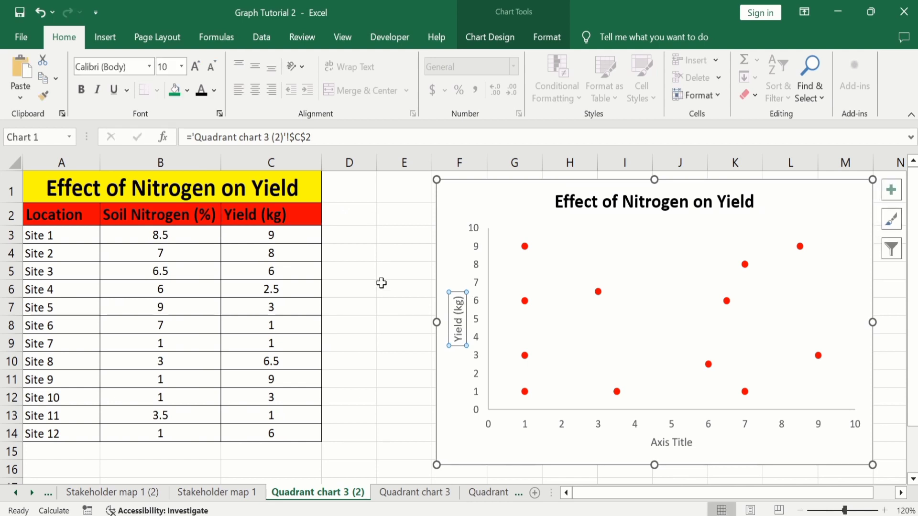
Replace the horizontal axis title placeholder with 'Soil Nitrogen (%)'
{"action": "left_click", "coordinate": [668, 439]}
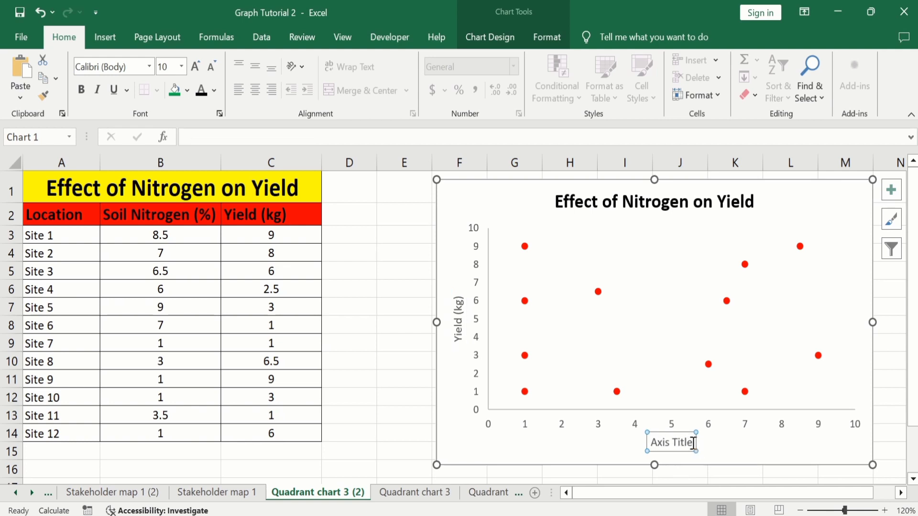
{"action": "left_click", "coordinate": [692, 442]}
{"action": "key", "text": "BackSpace"}
{"action": "key", "text": "BackSpace"}
{"action": "key", "text": "BackSpace"}
{"action": "key", "text": "BackSpace"}
{"action": "key", "text": "BackSpace"}
{"action": "key", "text": "BackSpace"}
{"action": "key", "text": "BackSpace"}
{"action": "key", "text": "BackSpace"}
{"action": "key", "text": "BackSpace"}
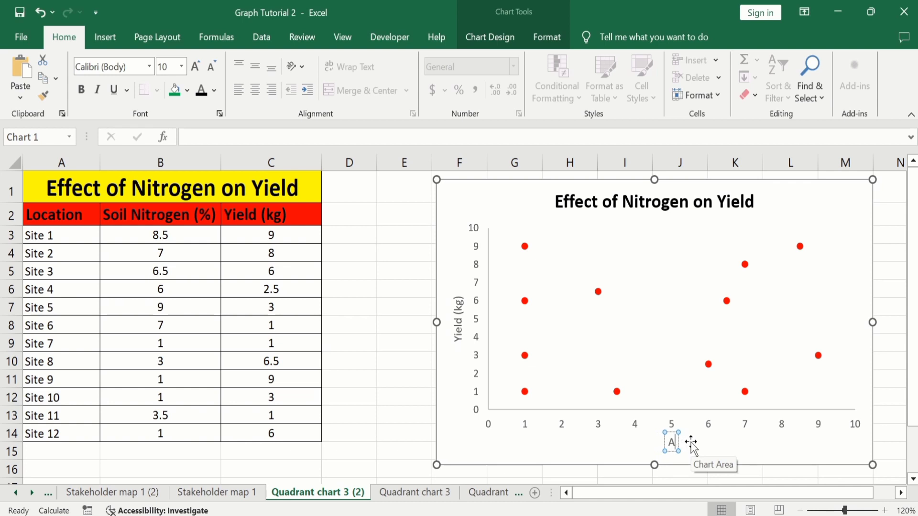
{"action": "key", "text": "BackSpace"}
{"action": "type", "text": "Soil Nitro"}
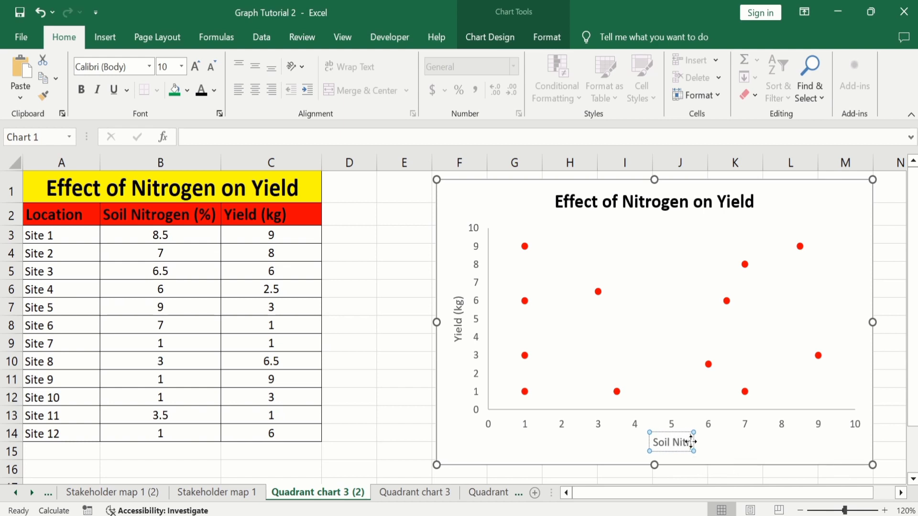
{"action": "type", "text": "ge"}
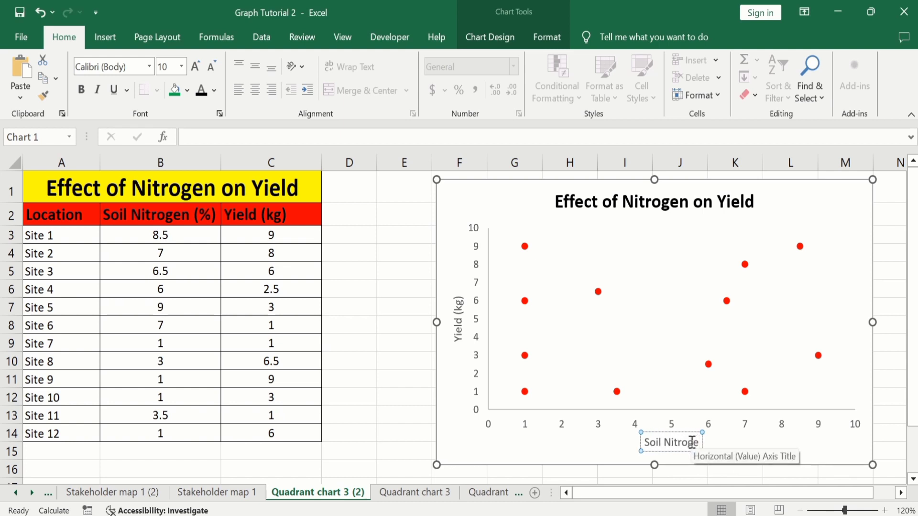
{"action": "type", "text": "n (%)"}
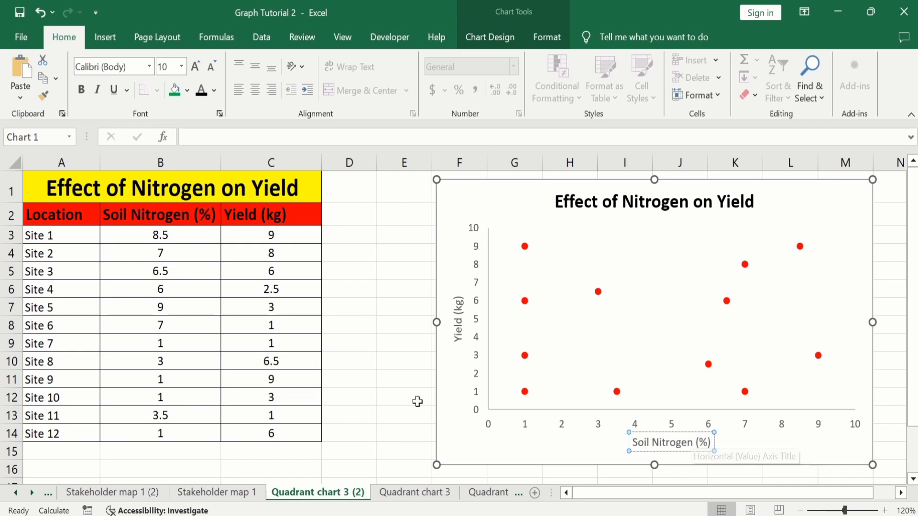
Make the 'Yield (kg)' axis title bold, darker and 11 pt
{"action": "left_click", "coordinate": [390, 395]}
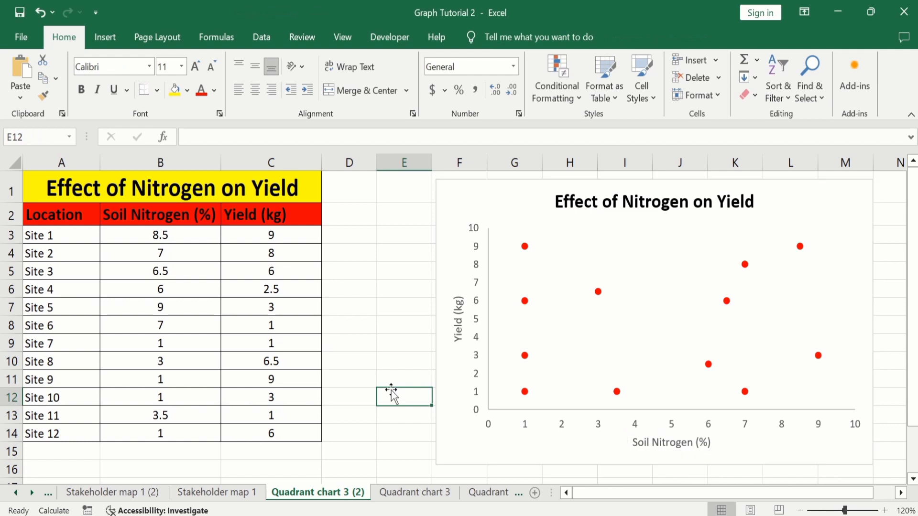
{"action": "left_click", "coordinate": [457, 313]}
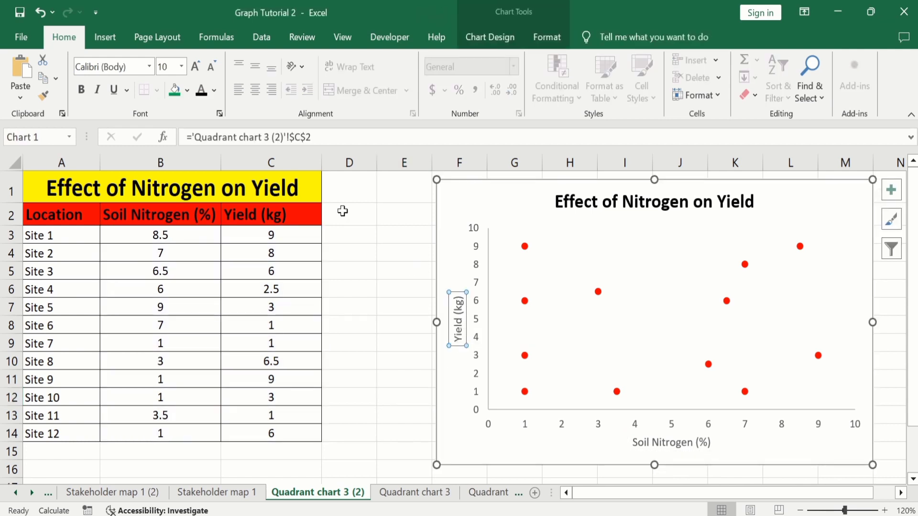
{"action": "left_click", "coordinate": [82, 93]}
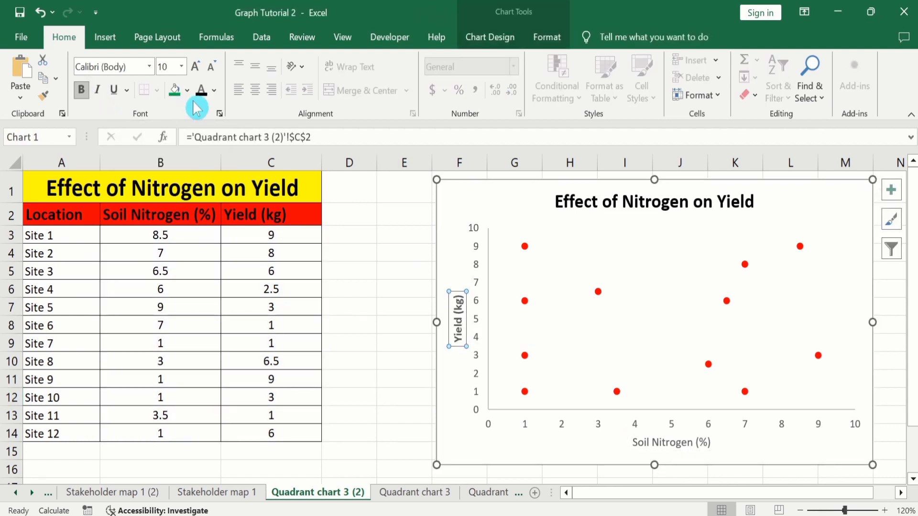
{"action": "left_click", "coordinate": [202, 91]}
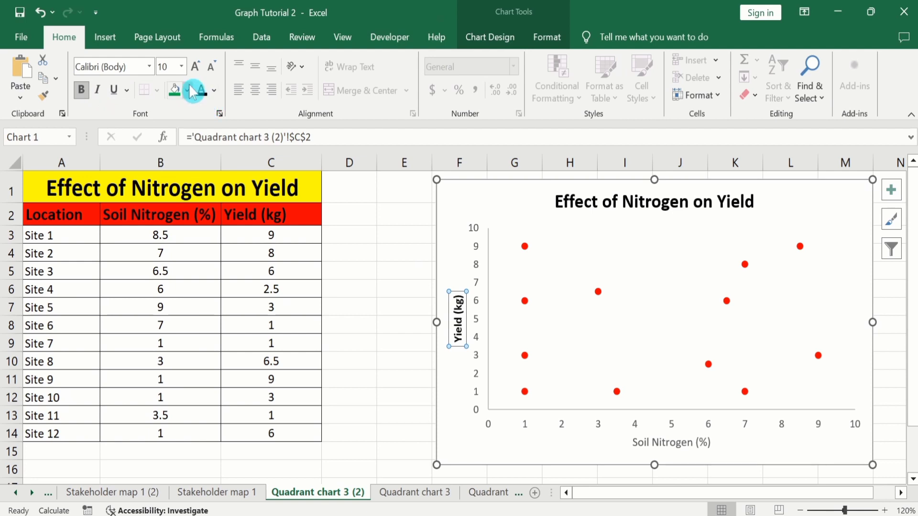
{"action": "left_click", "coordinate": [181, 67]}
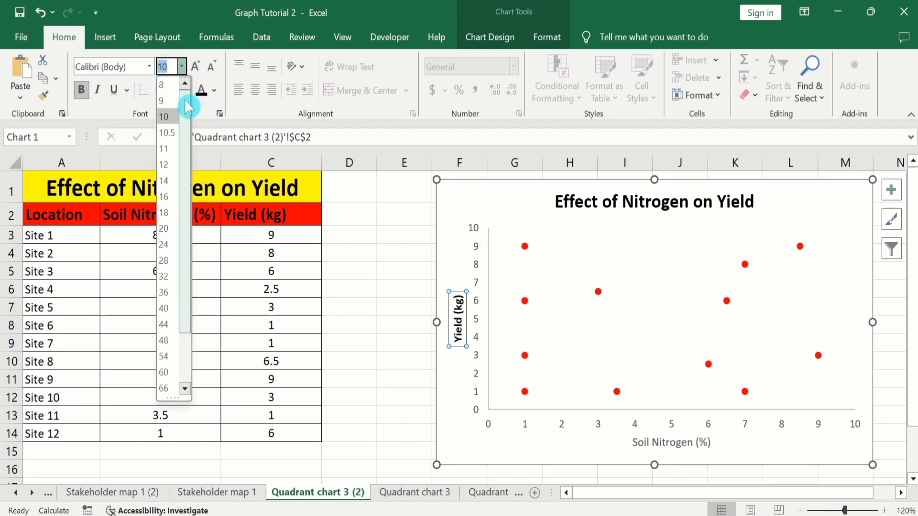
{"action": "left_click", "coordinate": [171, 152]}
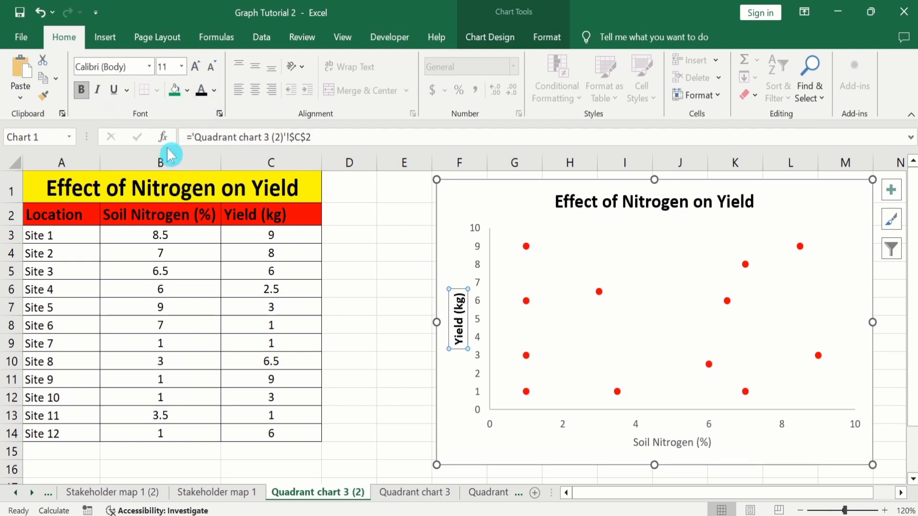
Copy the Yield title's formatting onto the 'Soil Nitrogen (%)' title with Format Painter
{"action": "left_click", "coordinate": [44, 98]}
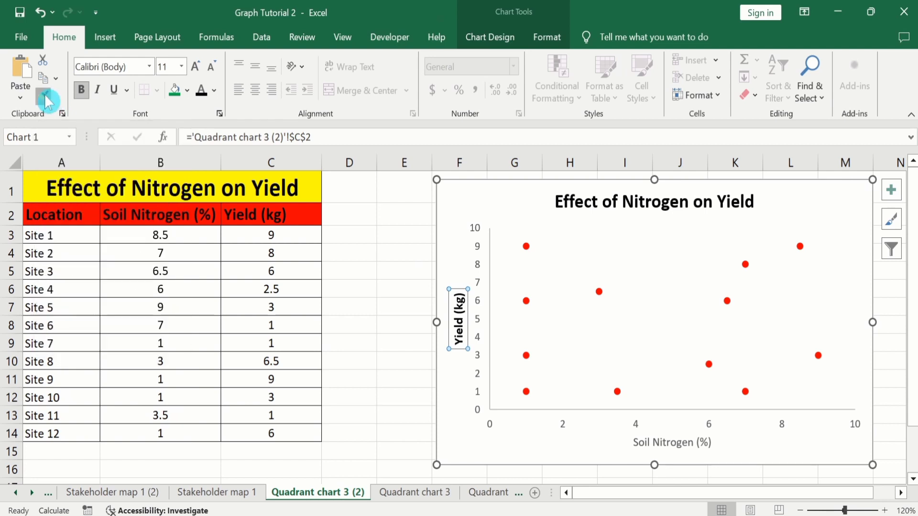
{"action": "left_click", "coordinate": [643, 440]}
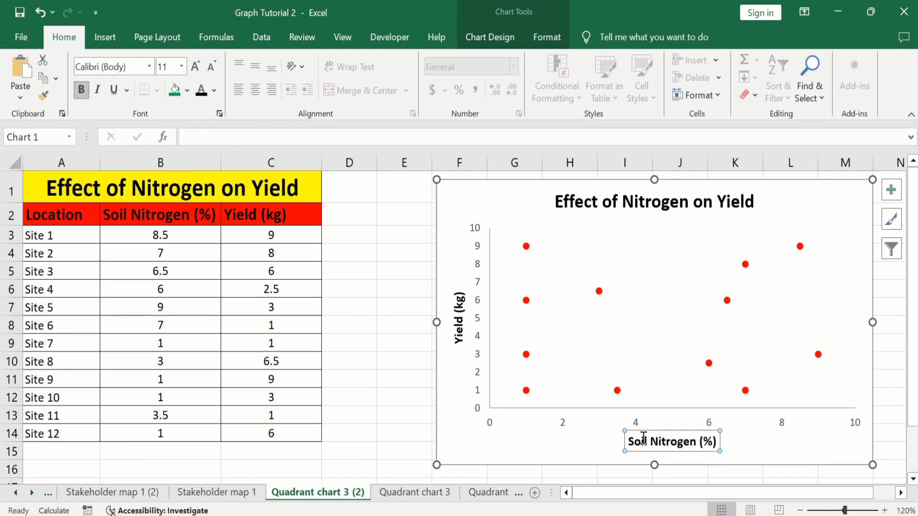
{"action": "left_click", "coordinate": [480, 264]}
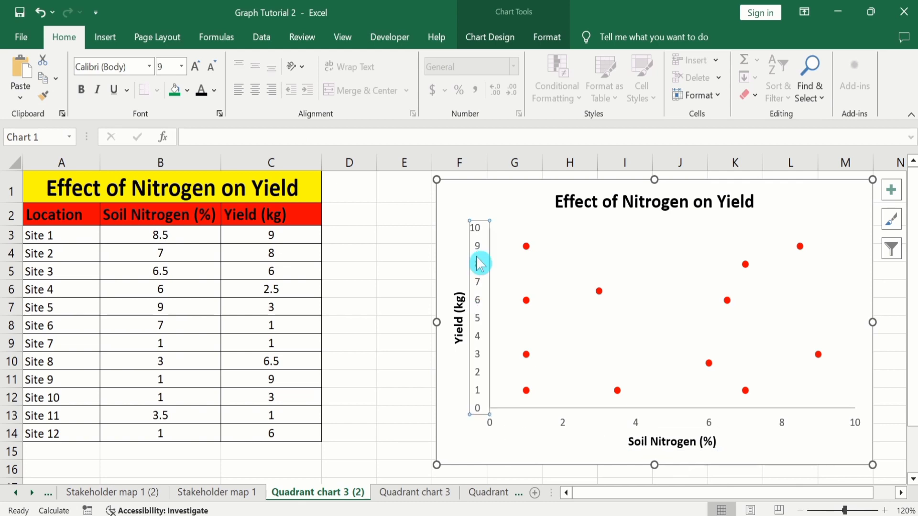
Set the vertical axis major unit to 2 and minor unit to 0.4
{"action": "right_click", "coordinate": [480, 264]}
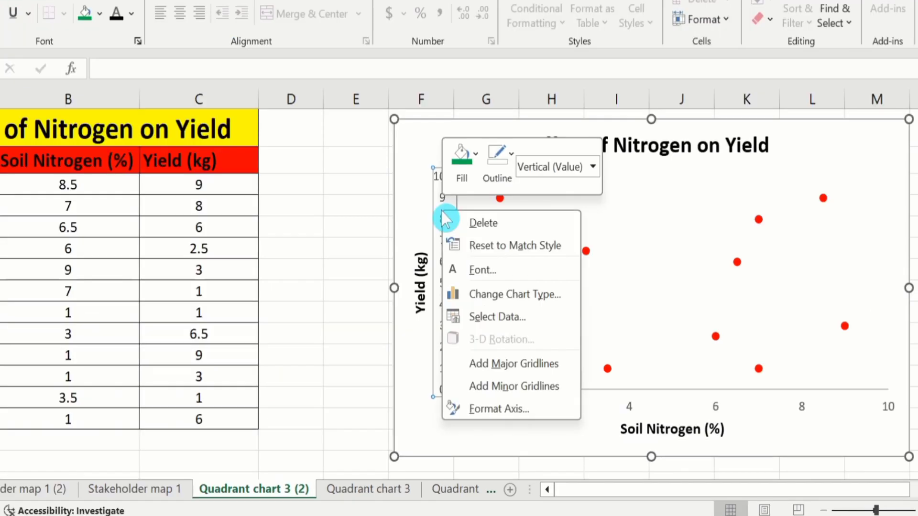
{"action": "left_click", "coordinate": [495, 407]}
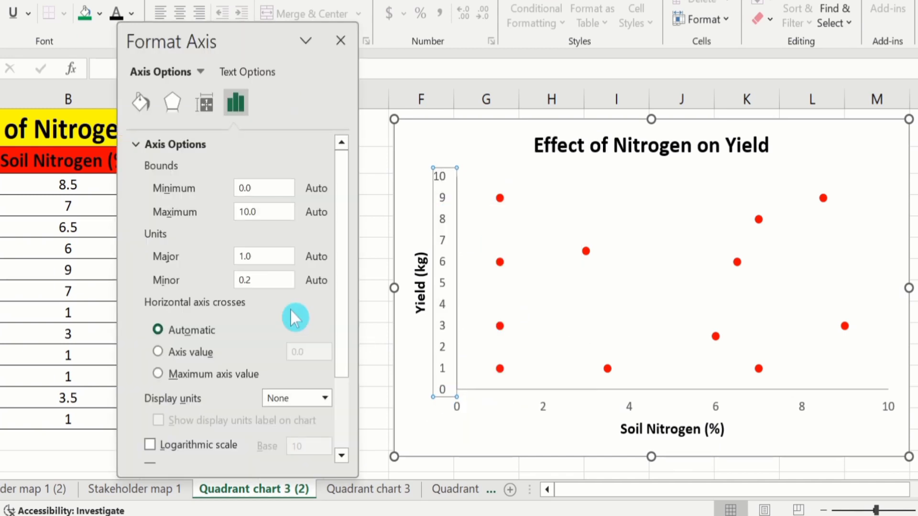
{"action": "left_click", "coordinate": [244, 256]}
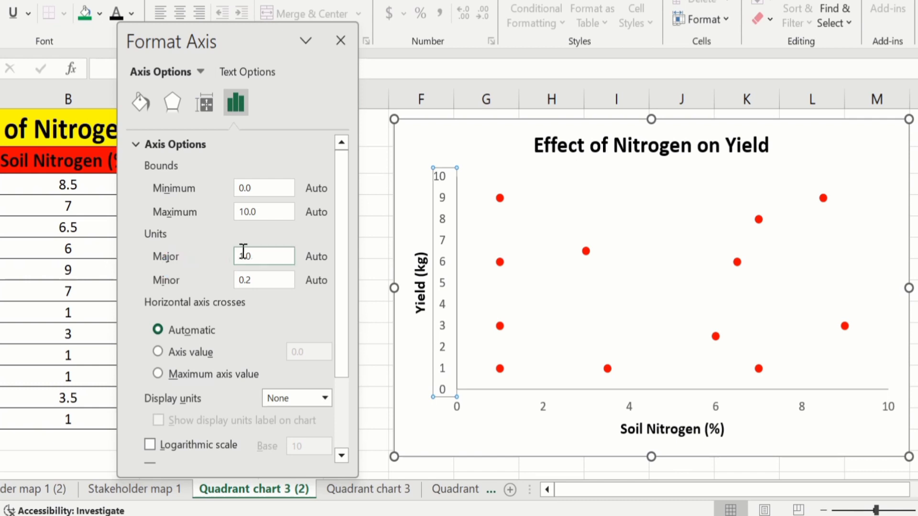
{"action": "left_click", "coordinate": [244, 256]}
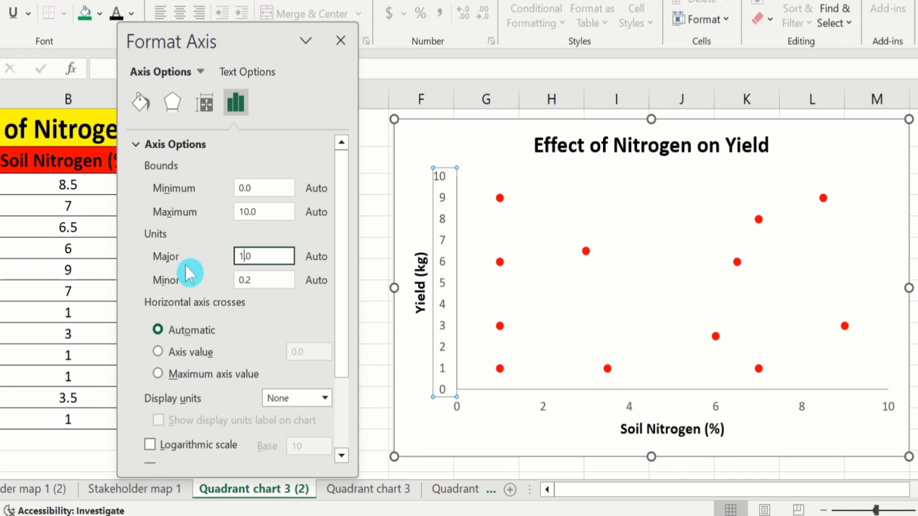
{"action": "key", "text": "BackSpace"}
{"action": "type", "text": "2"}
{"action": "left_click", "coordinate": [258, 281]}
{"action": "key", "text": "BackSpace"}
{"action": "type", "text": "4"}
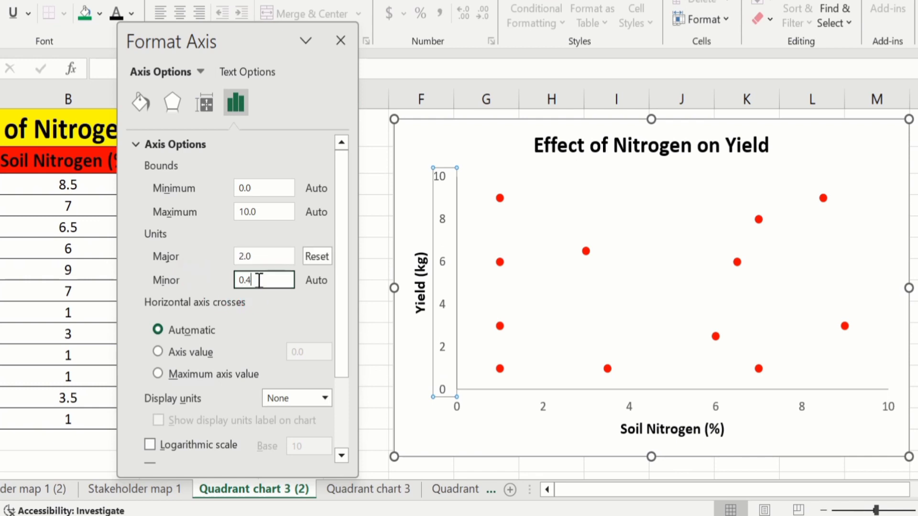
Give the vertical axis a solid black line 1.5 pt wide
{"action": "left_click", "coordinate": [141, 102]}
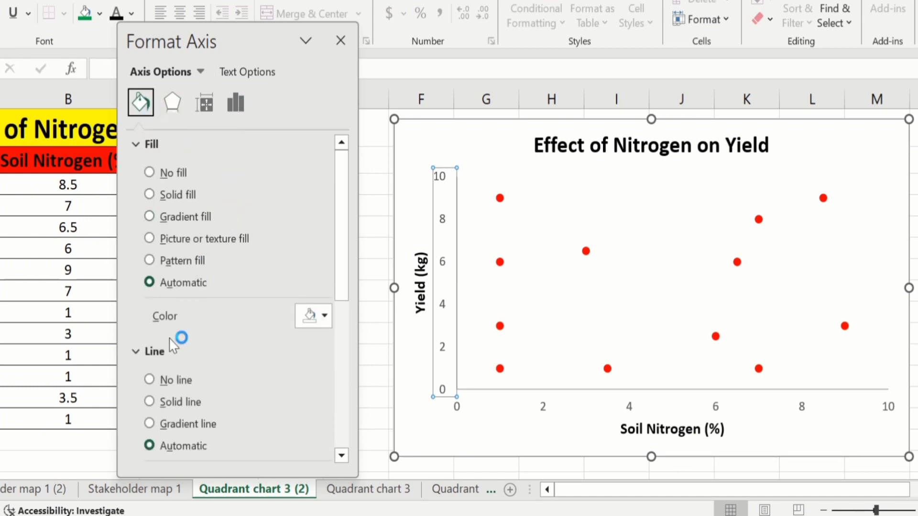
{"action": "left_click", "coordinate": [149, 401]}
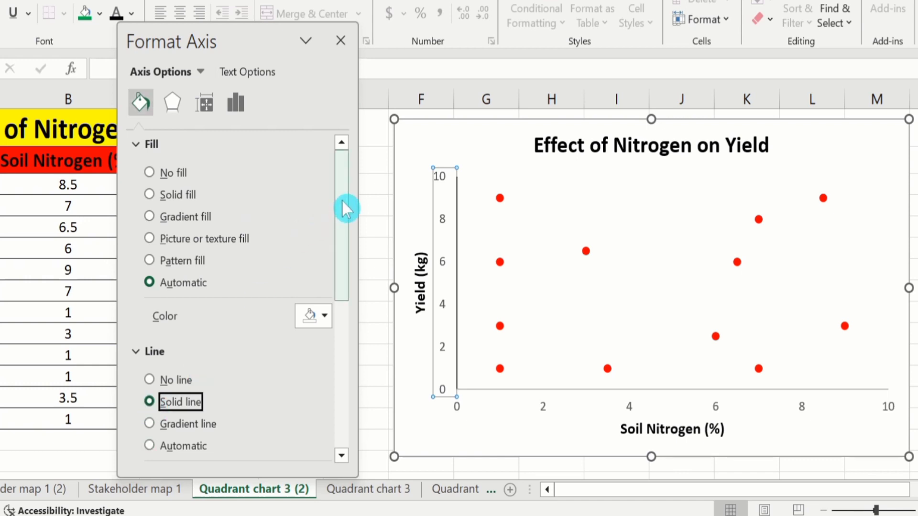
{"action": "left_click_drag", "start_coordinate": [343, 201], "coordinate": [343, 305]}
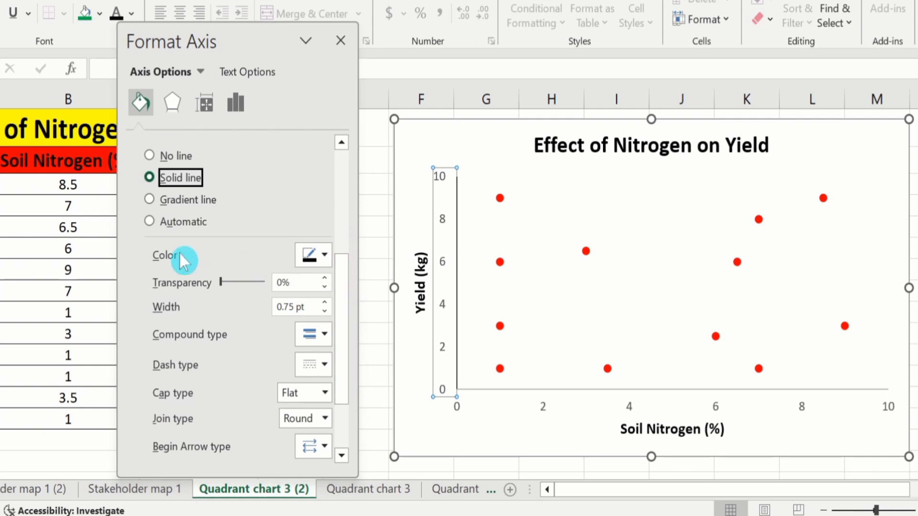
{"action": "left_click", "coordinate": [325, 255]}
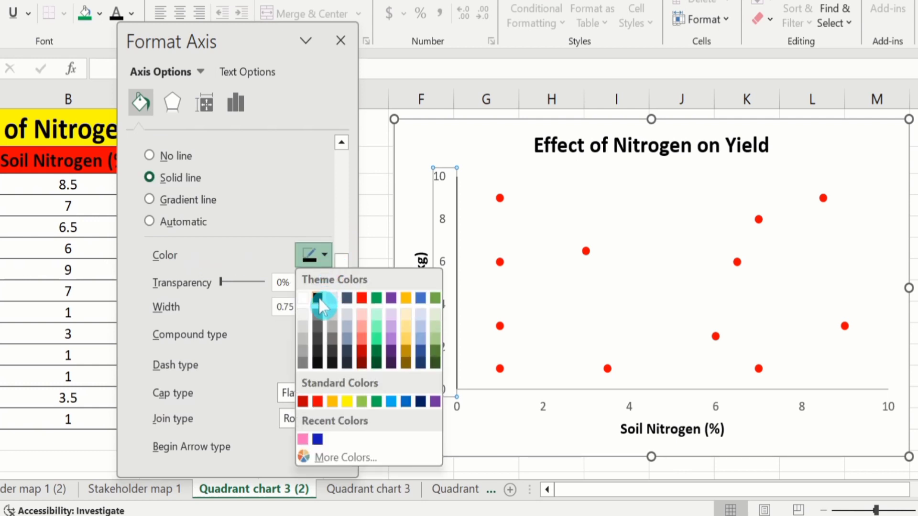
{"action": "left_click", "coordinate": [317, 297]}
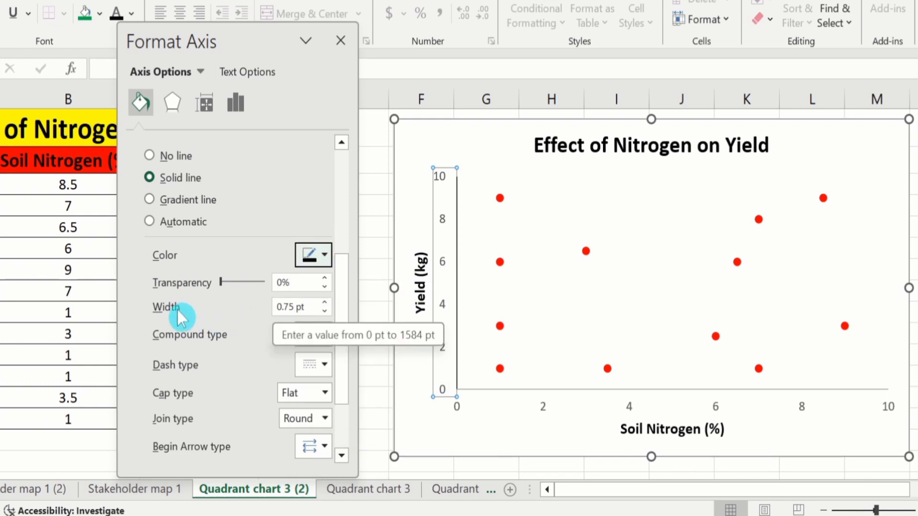
{"action": "left_click", "coordinate": [329, 301]}
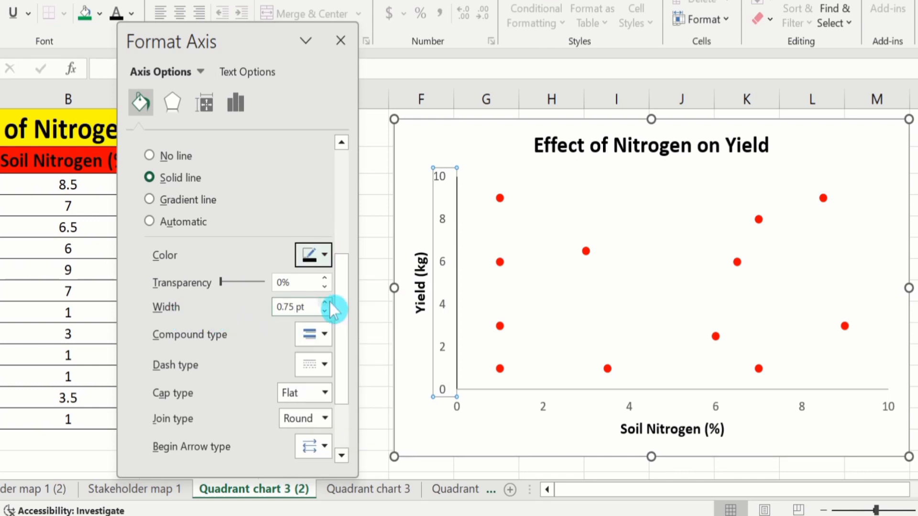
{"action": "left_click", "coordinate": [329, 301]}
{"action": "left_click", "coordinate": [329, 301]}
{"action": "left_click", "coordinate": [329, 301]}
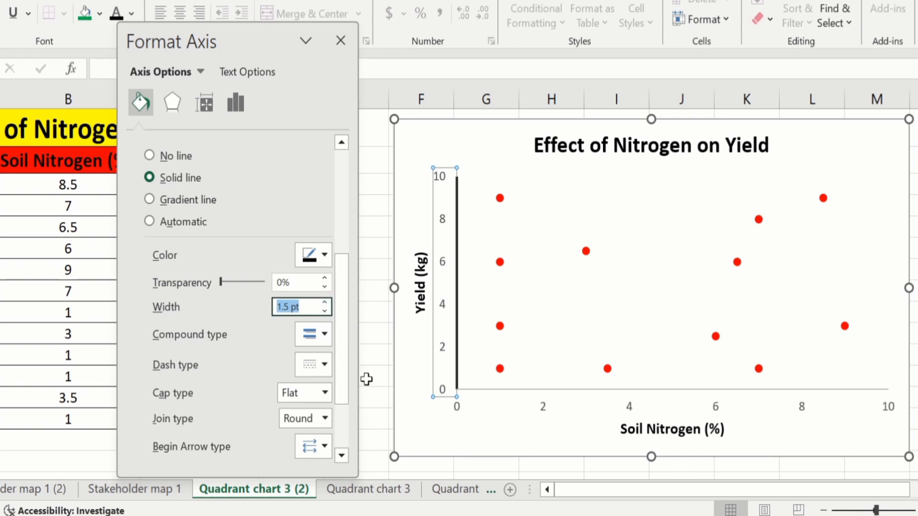
Set the vertical axis major and minor tick marks to Outside
{"action": "left_click", "coordinate": [259, 107]}
{"action": "left_click", "coordinate": [237, 102]}
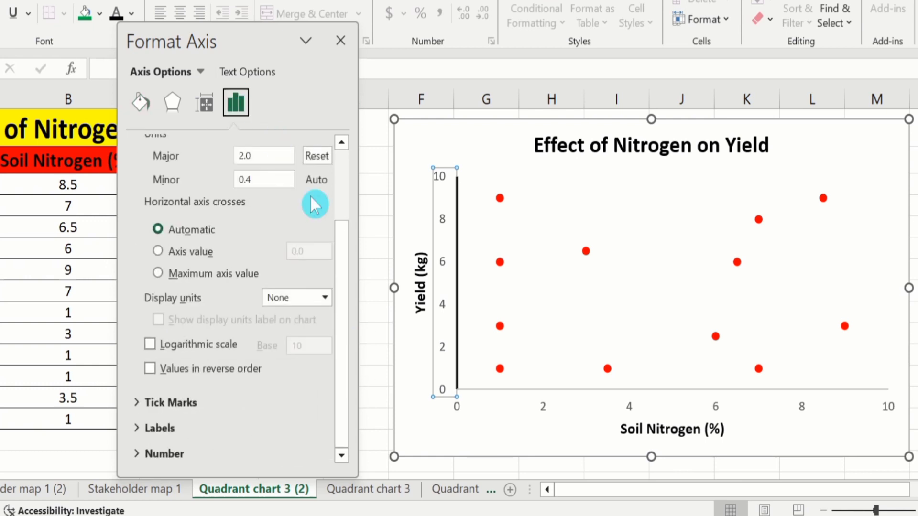
{"action": "left_click", "coordinate": [206, 404]}
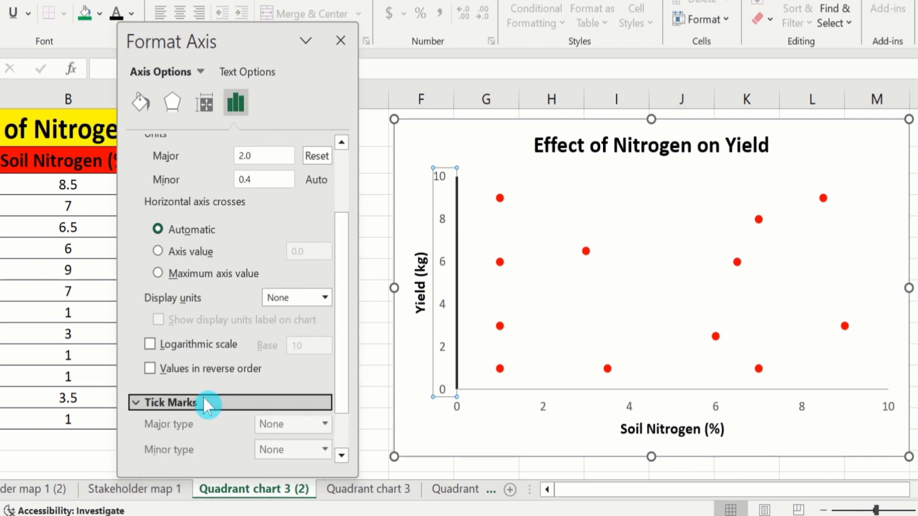
{"action": "left_click_drag", "start_coordinate": [347, 349], "coordinate": [348, 376]}
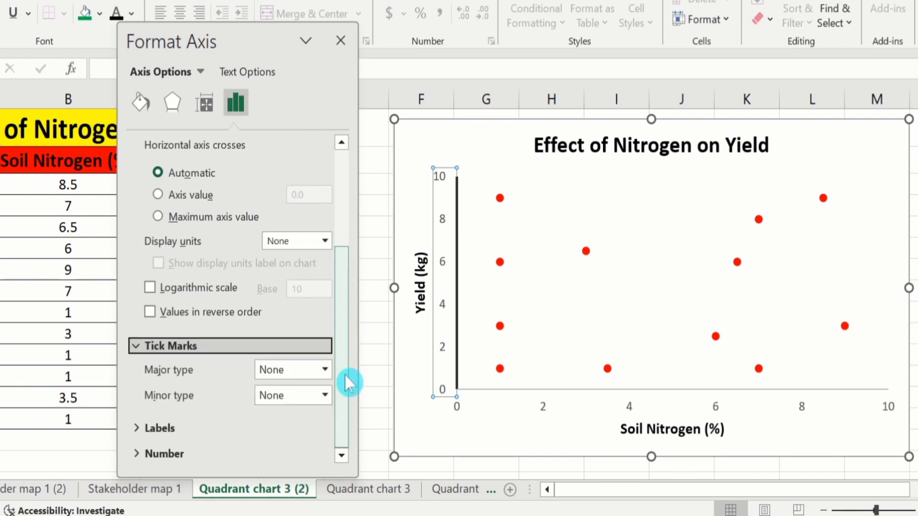
{"action": "left_click", "coordinate": [325, 372]}
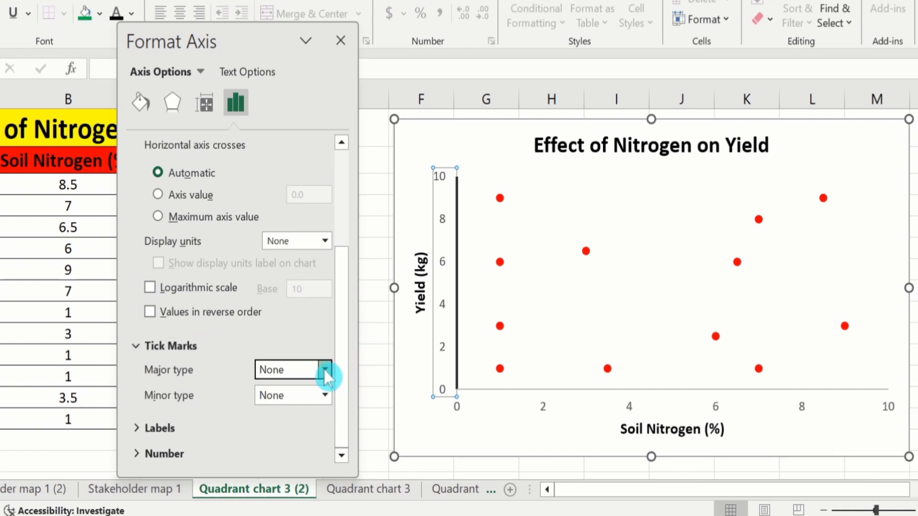
{"action": "left_click", "coordinate": [312, 427]}
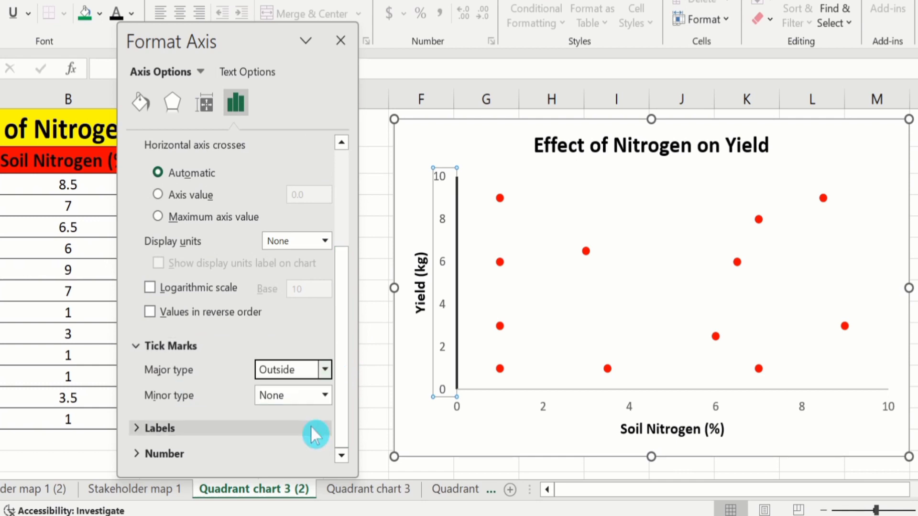
{"action": "left_click", "coordinate": [326, 396]}
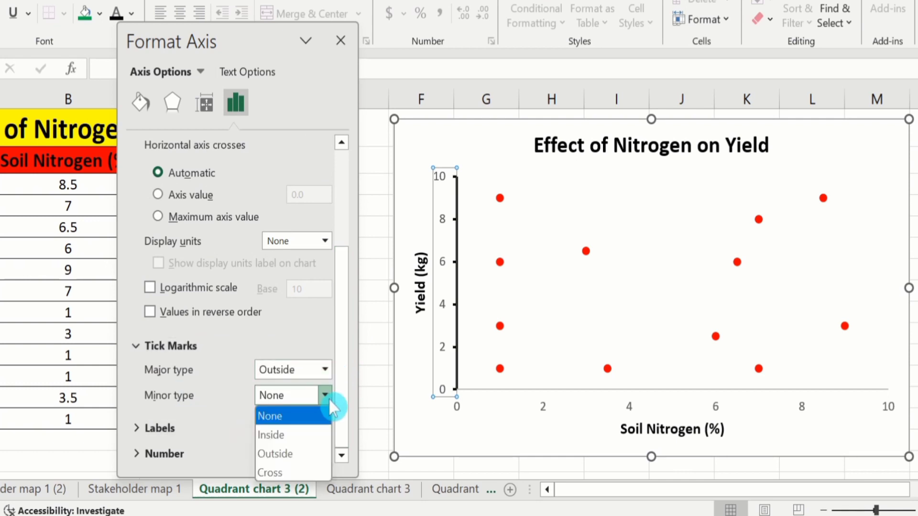
{"action": "left_click", "coordinate": [314, 454]}
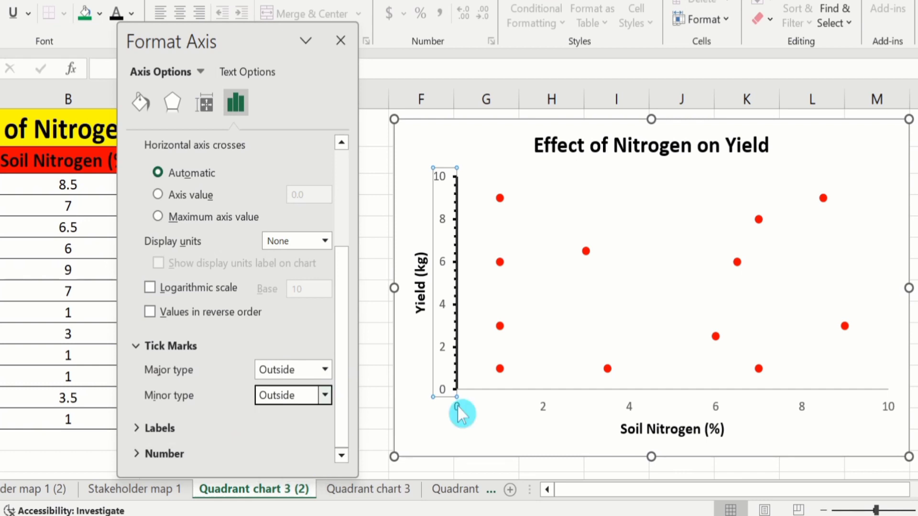
{"action": "left_click", "coordinate": [541, 412]}
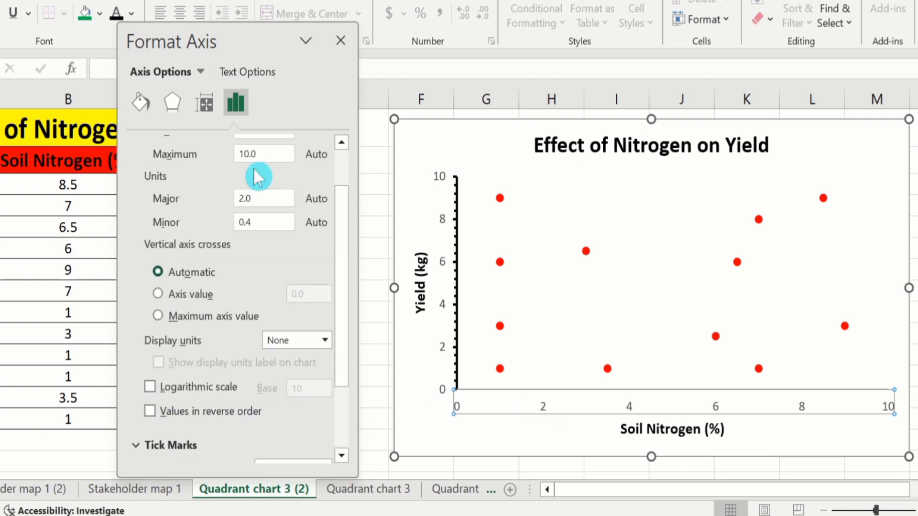
Give the horizontal axis a solid black line 1.5 pt wide
{"action": "left_click", "coordinate": [140, 107]}
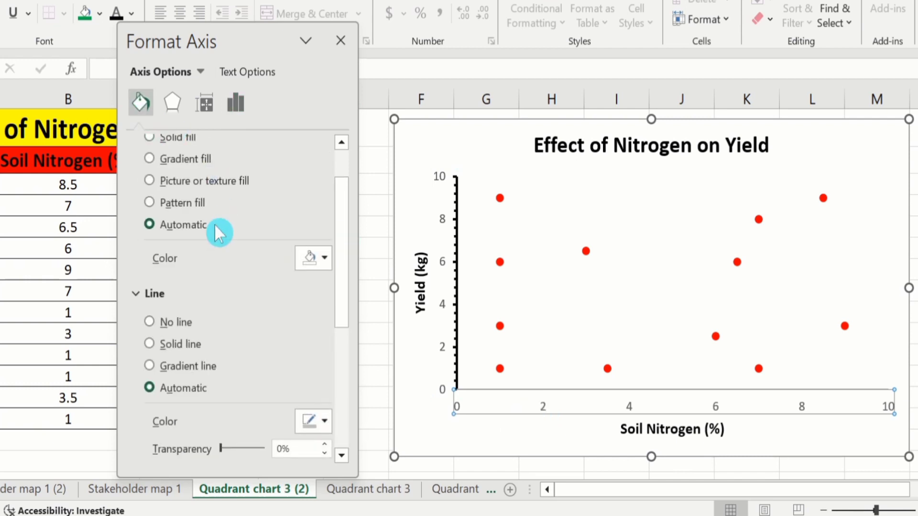
{"action": "left_click", "coordinate": [151, 344]}
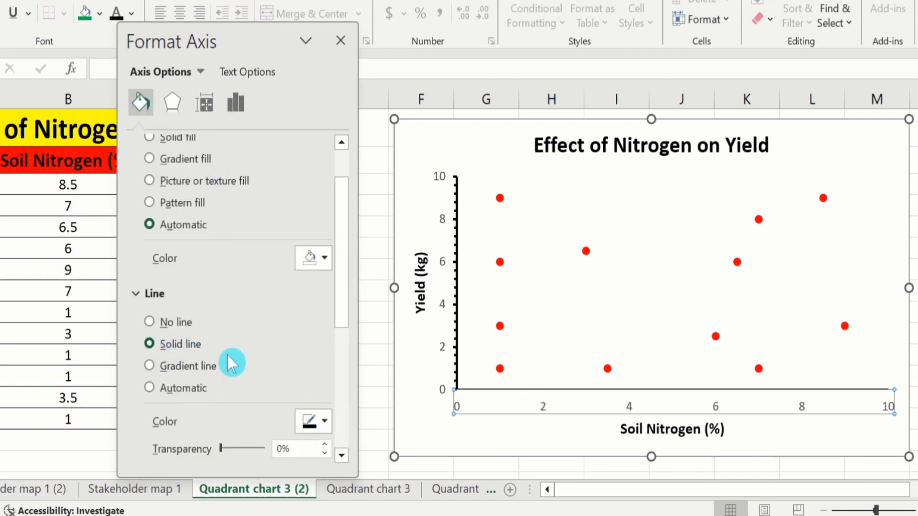
{"action": "left_click_drag", "start_coordinate": [347, 286], "coordinate": [348, 361]}
{"action": "left_click", "coordinate": [326, 307]}
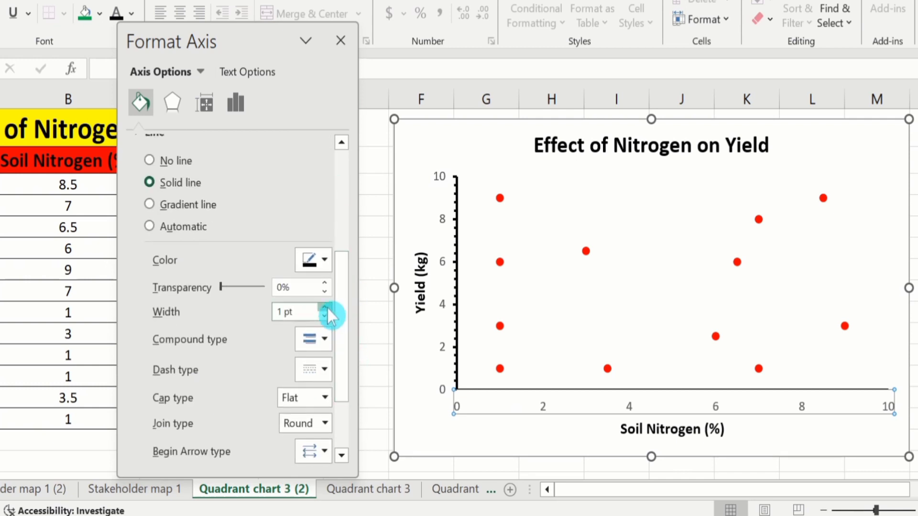
{"action": "left_click", "coordinate": [325, 307]}
{"action": "left_click", "coordinate": [326, 308]}
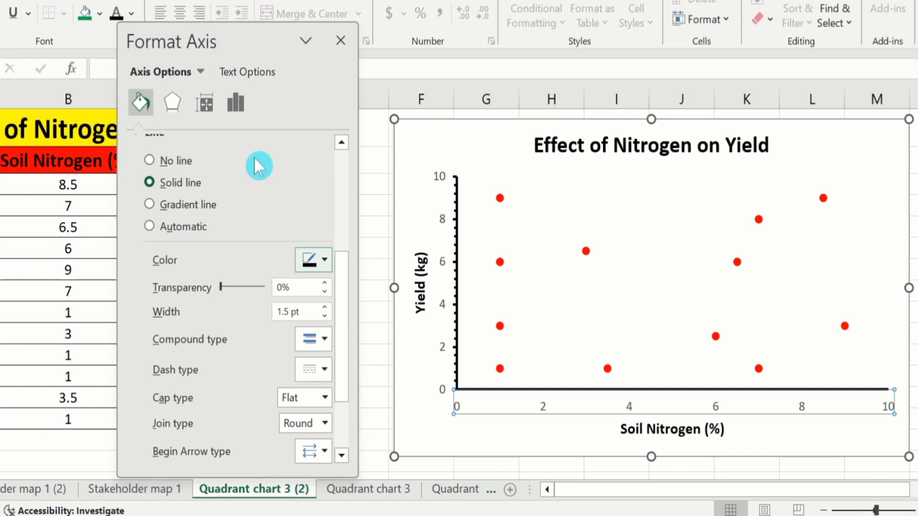
Set the horizontal axis major and minor tick marks to Outside
{"action": "left_click", "coordinate": [237, 96]}
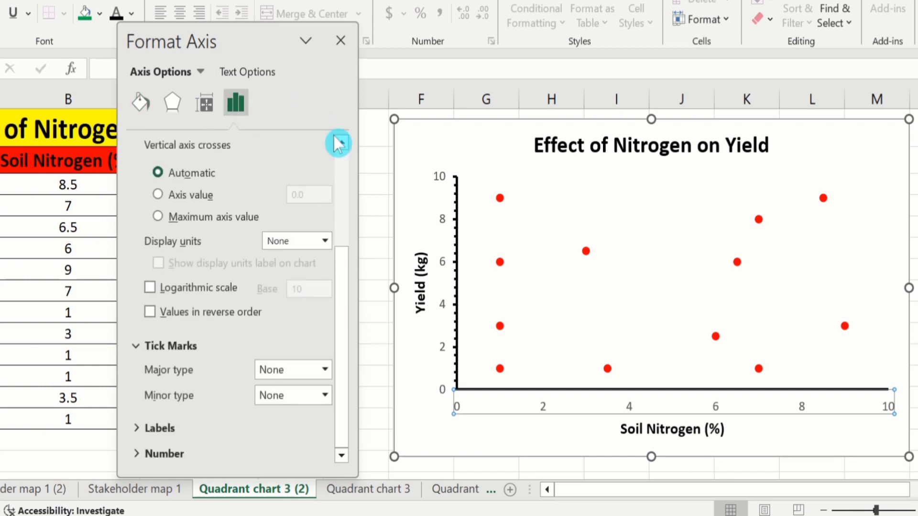
{"action": "left_click_drag", "start_coordinate": [345, 265], "coordinate": [344, 268]}
{"action": "left_click", "coordinate": [329, 369]}
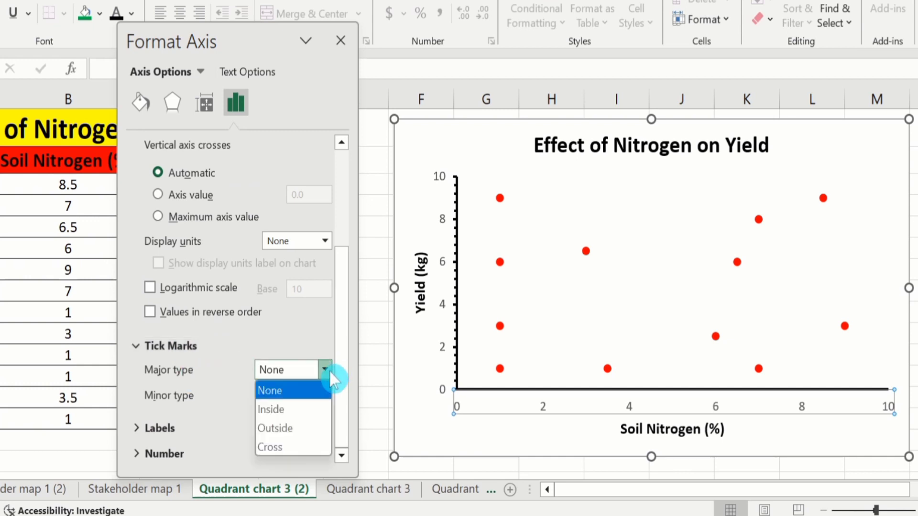
{"action": "left_click", "coordinate": [316, 424]}
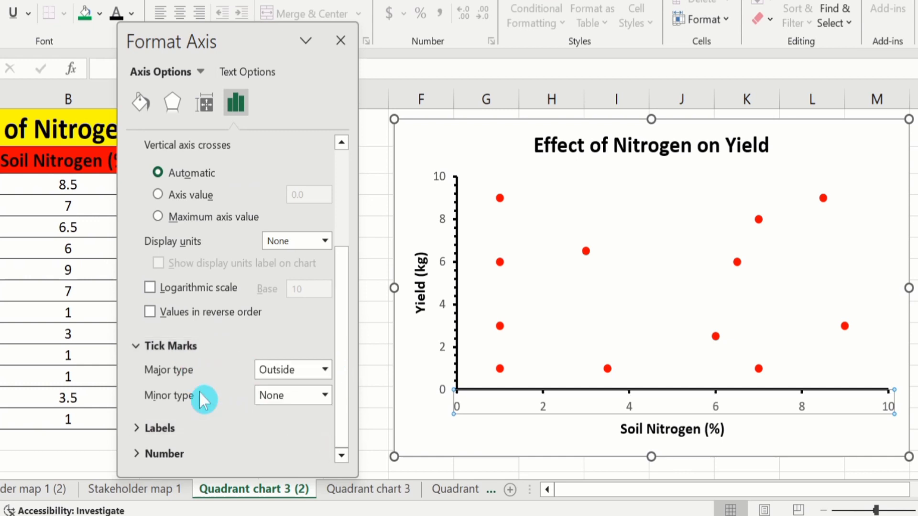
{"action": "left_click", "coordinate": [327, 391]}
{"action": "left_click", "coordinate": [315, 451]}
Make the vertical axis numbers bold at size 10 and Format-Paint that onto the horizontal axis
{"action": "left_click", "coordinate": [340, 41]}
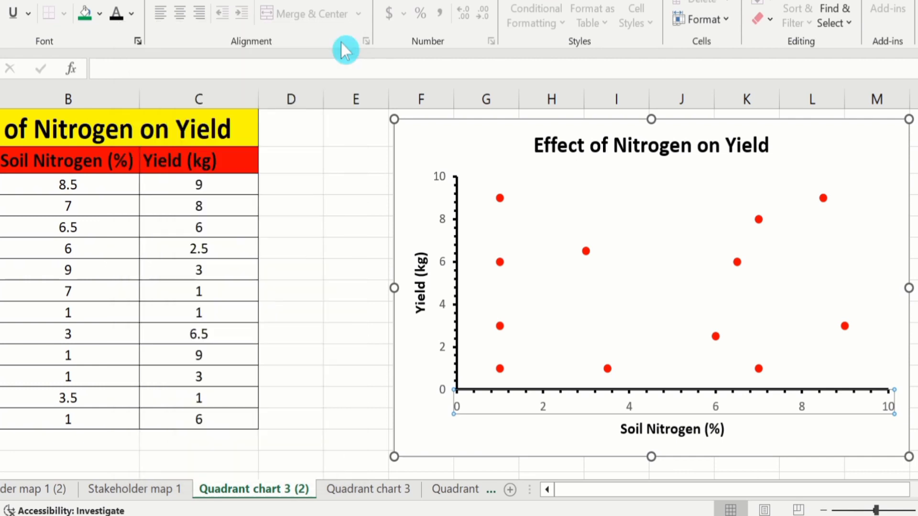
{"action": "left_click", "coordinate": [443, 219]}
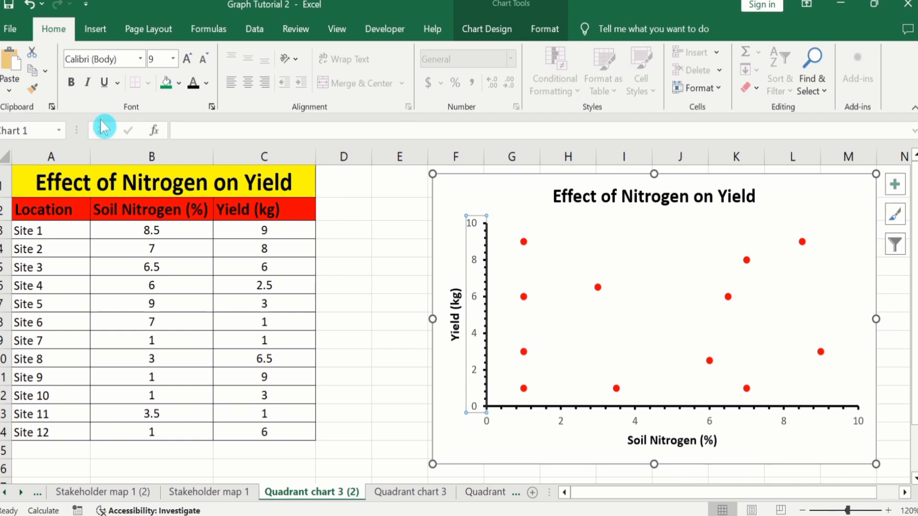
{"action": "left_click", "coordinate": [70, 82]}
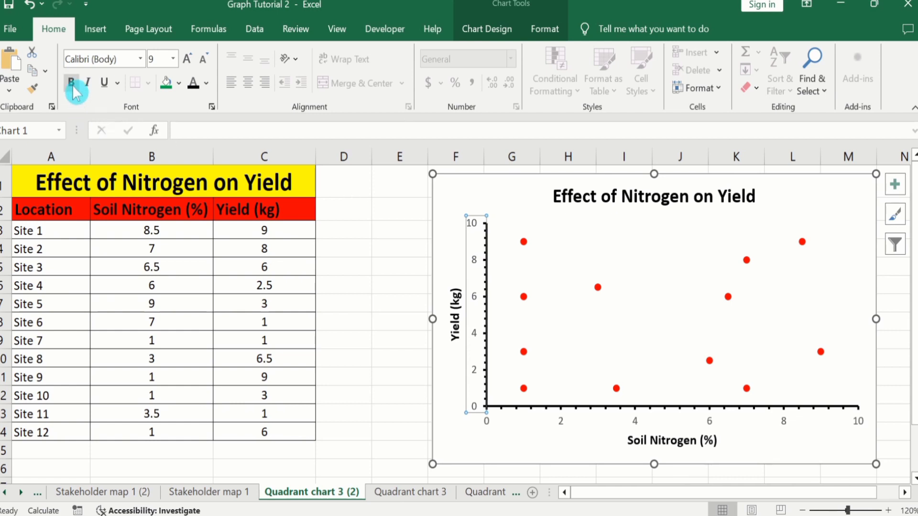
{"action": "left_click", "coordinate": [191, 85]}
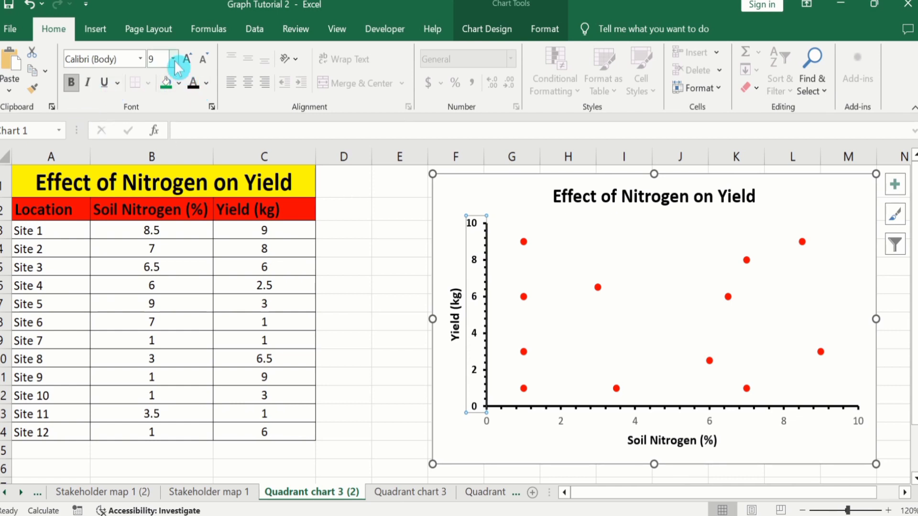
{"action": "left_click", "coordinate": [174, 60]}
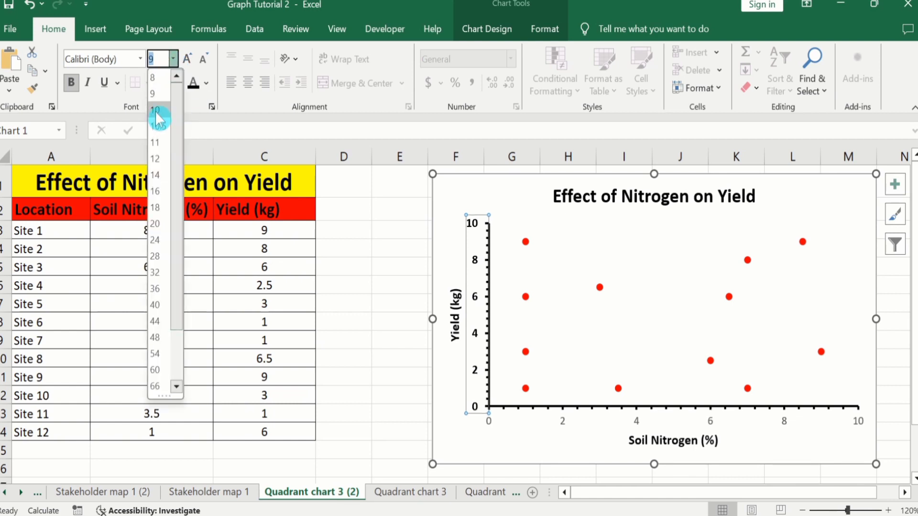
{"action": "left_click", "coordinate": [157, 111]}
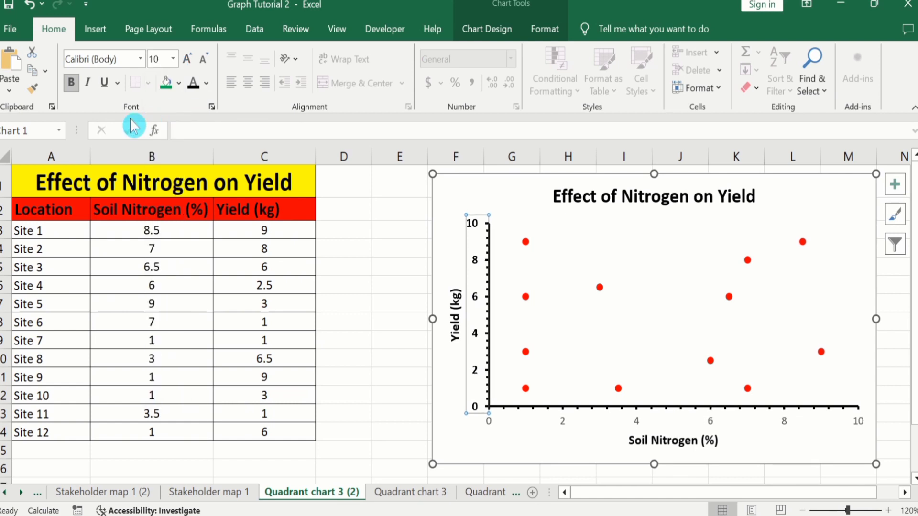
{"action": "left_click", "coordinate": [35, 90]}
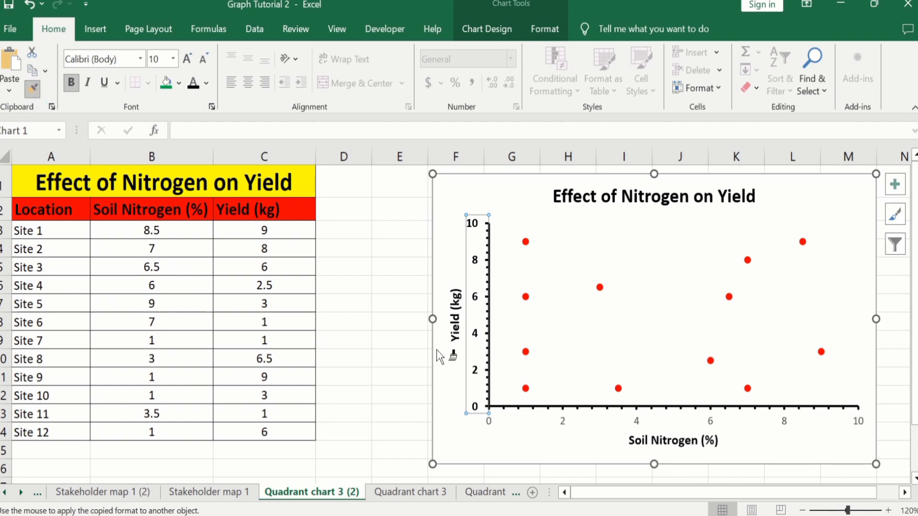
{"action": "left_click", "coordinate": [562, 419]}
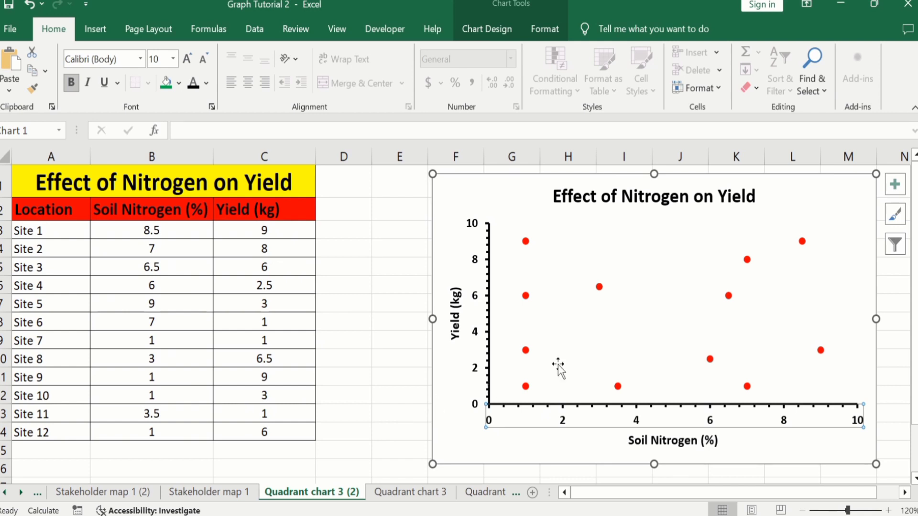
Outline the plot area in black at 1½ pt weight, then click cell D2
{"action": "left_click", "coordinate": [640, 272]}
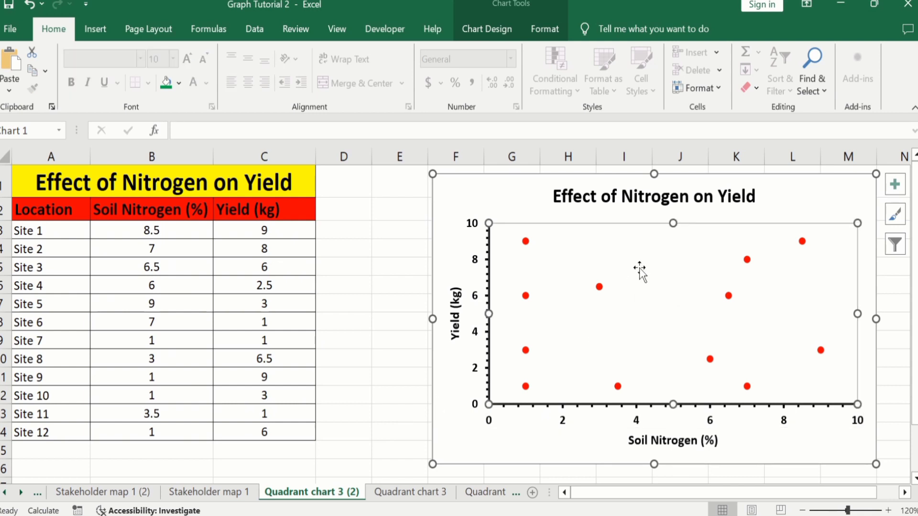
{"action": "left_click", "coordinate": [545, 30]}
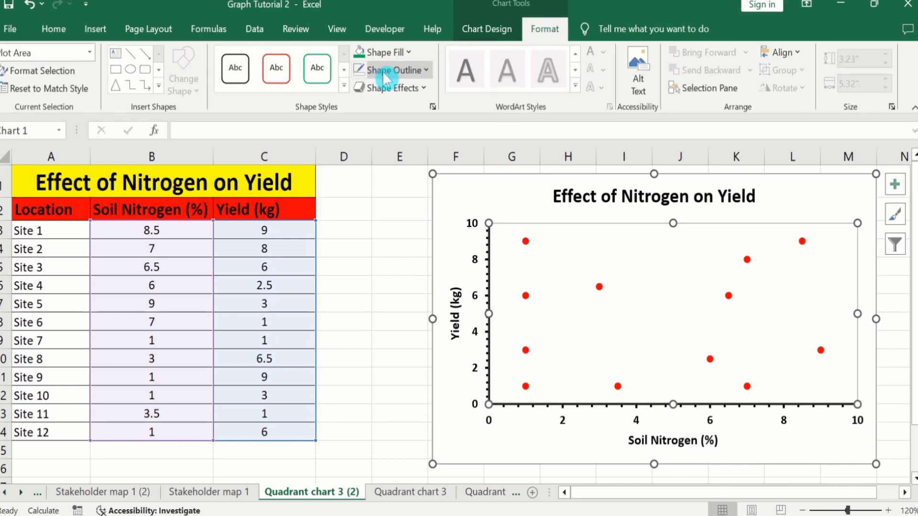
{"action": "left_click", "coordinate": [426, 70]}
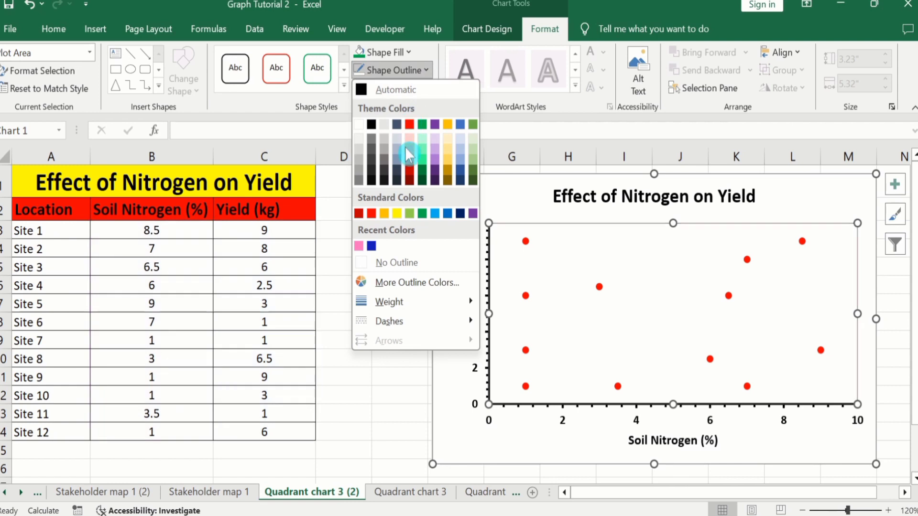
{"action": "left_click", "coordinate": [374, 125]}
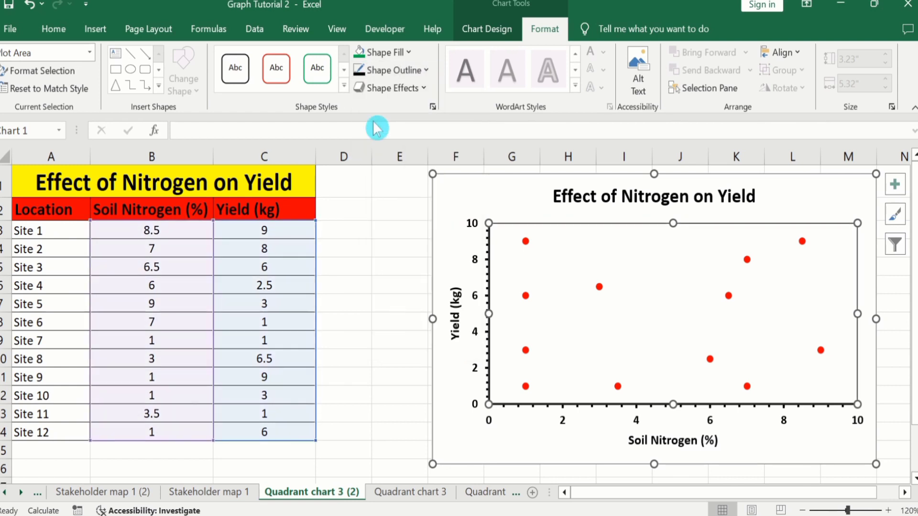
{"action": "left_click", "coordinate": [424, 70]}
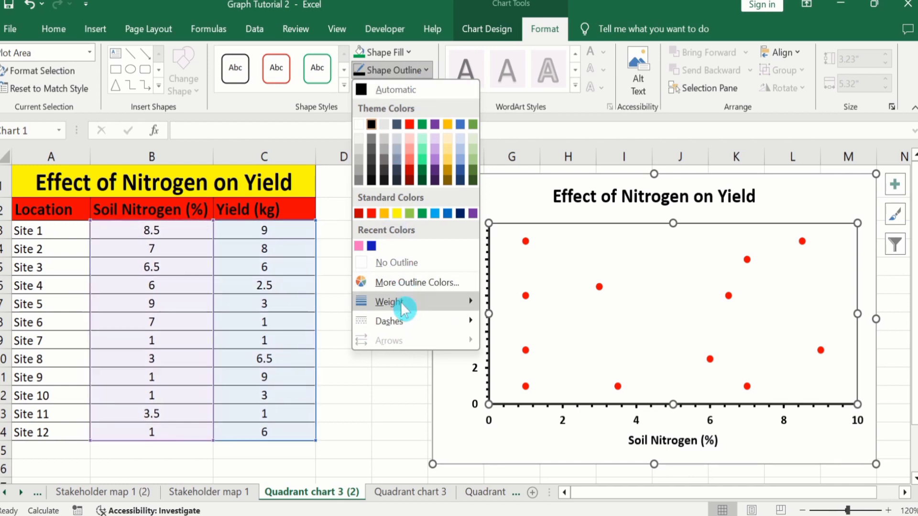
{"action": "mouse_move", "coordinate": [404, 302]}
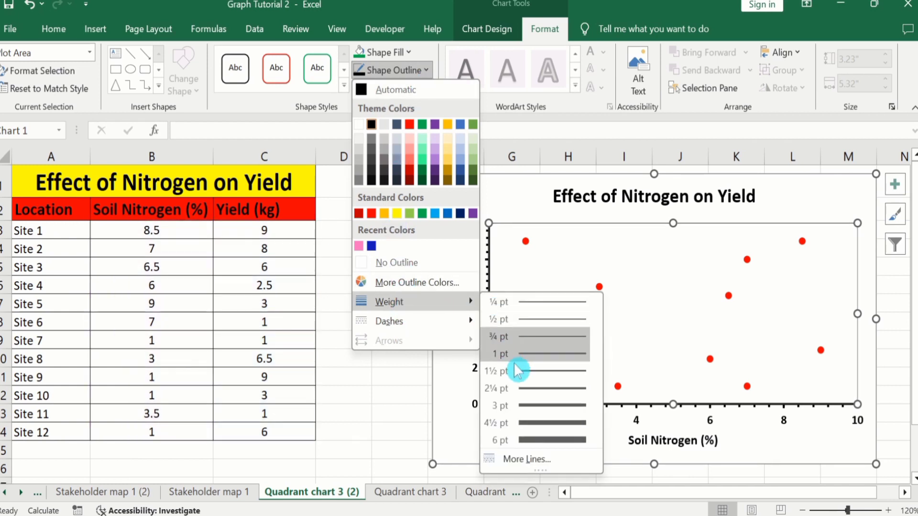
{"action": "left_click", "coordinate": [518, 371]}
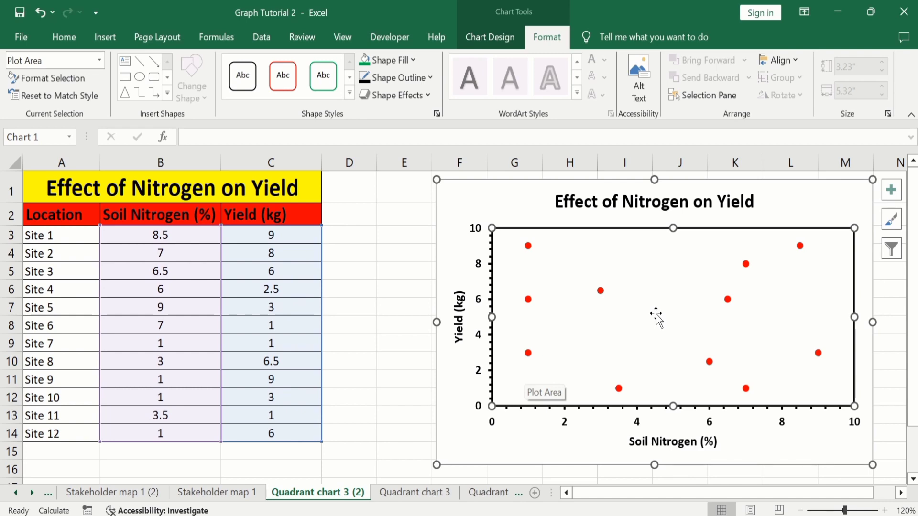
{"action": "left_click", "coordinate": [351, 216]}
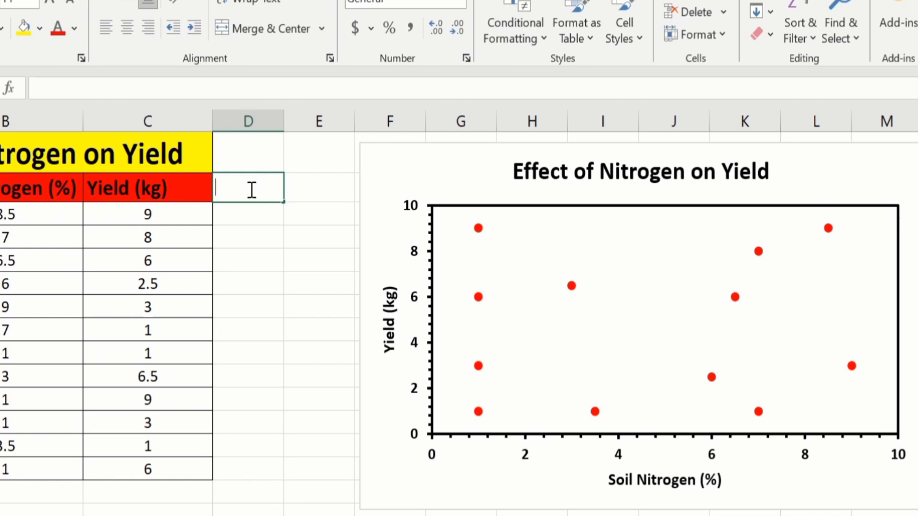
Enter 'Extra data' in D2, x-axis and y-axis in D3:D4, and 5 in E3 and E4
{"action": "type", "text": "Ext"}
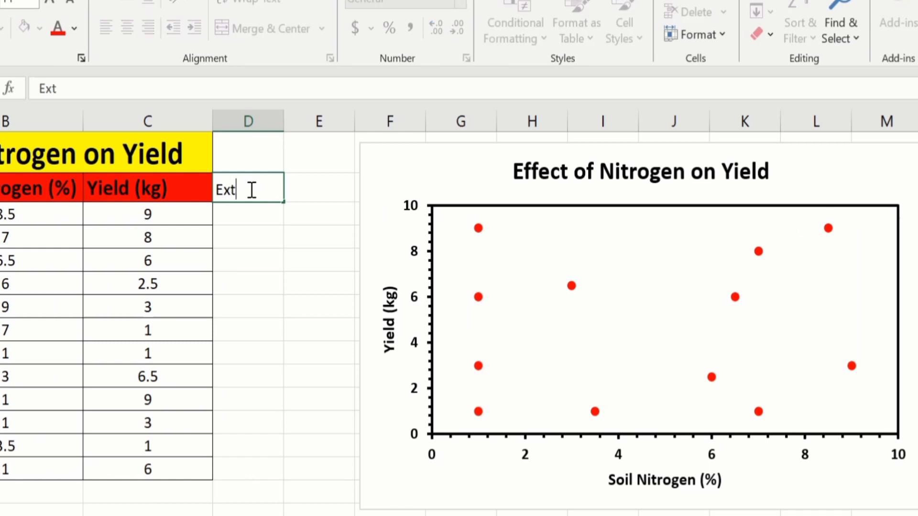
{"action": "type", "text": "ra data"}
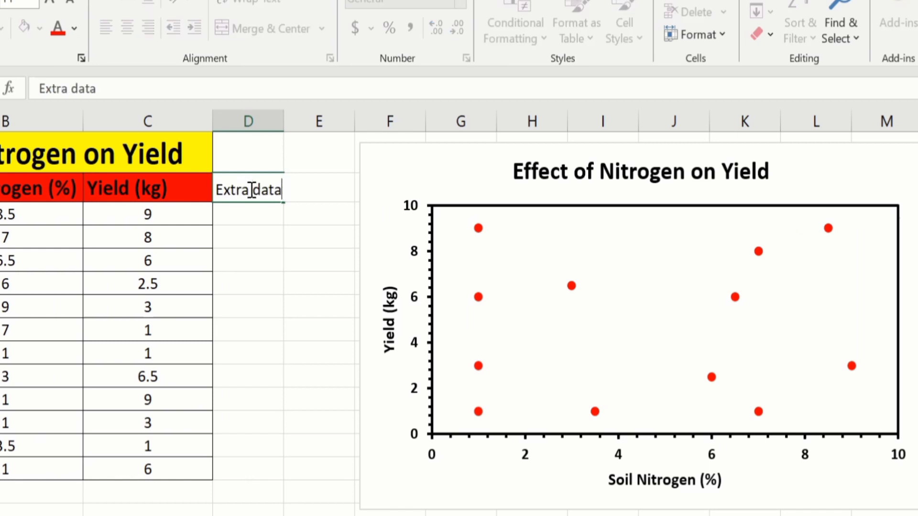
{"action": "key", "text": "Return"}
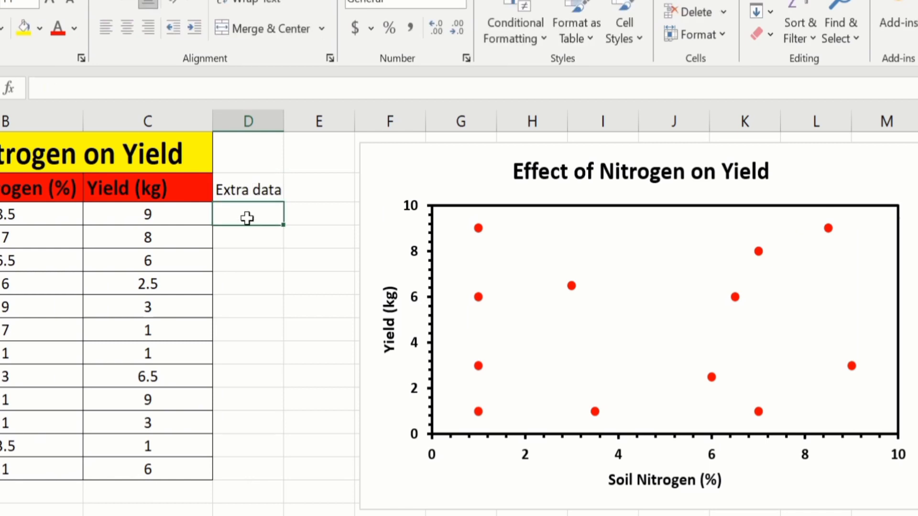
{"action": "type", "text": "x-"}
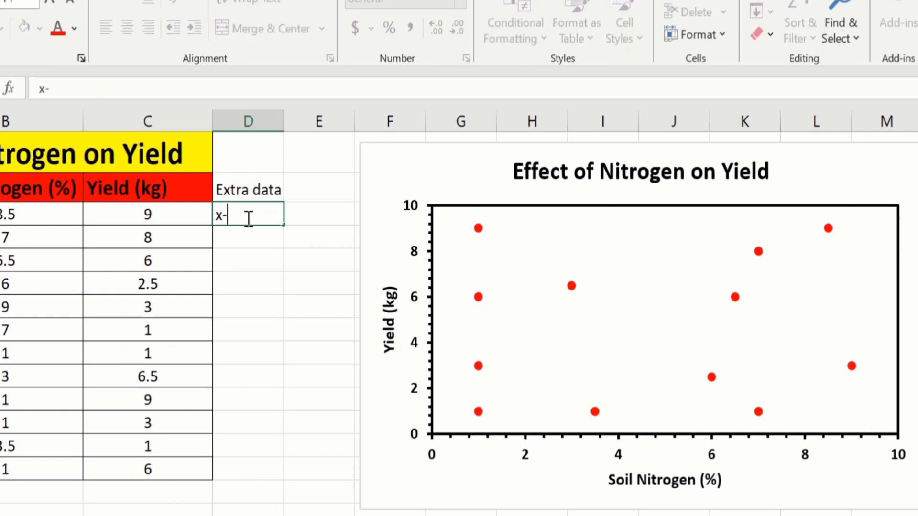
{"action": "type", "text": "axis"}
{"action": "left_click", "coordinate": [251, 238]}
{"action": "type", "text": "y-"}
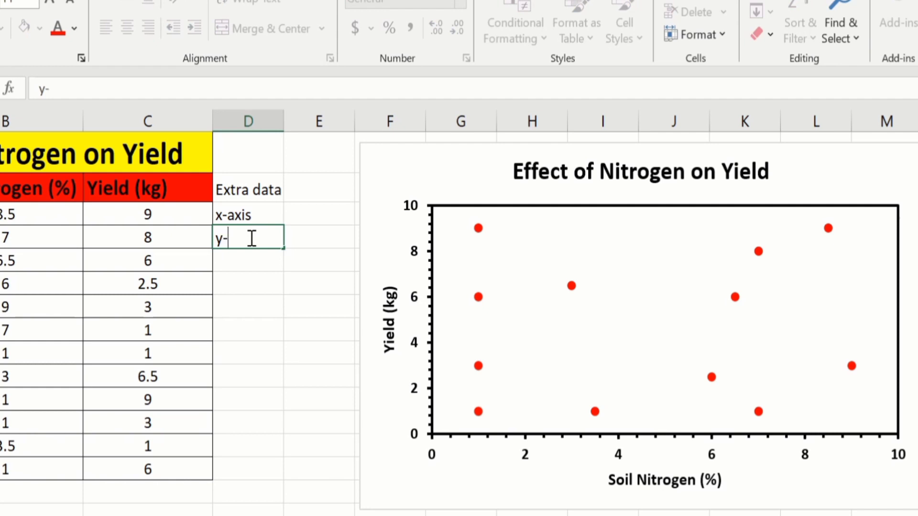
{"action": "type", "text": "axis"}
{"action": "left_click", "coordinate": [306, 217]}
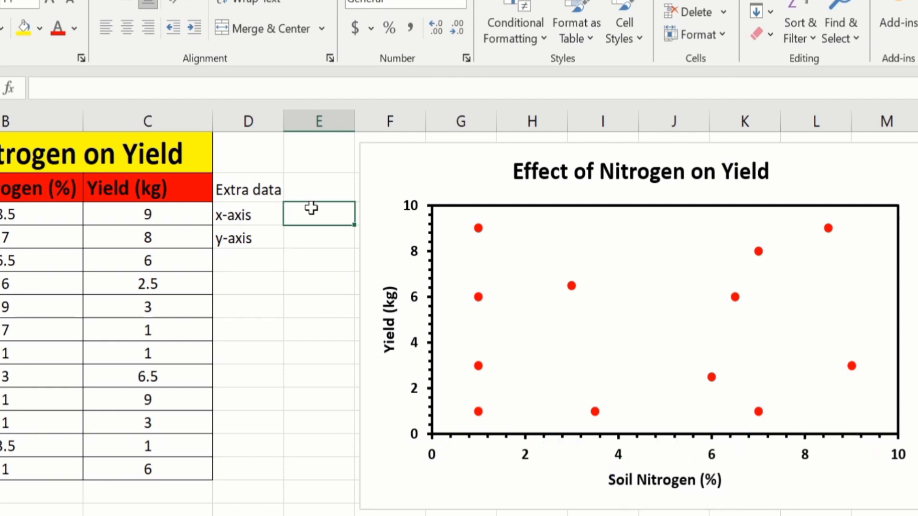
{"action": "type", "text": "5"}
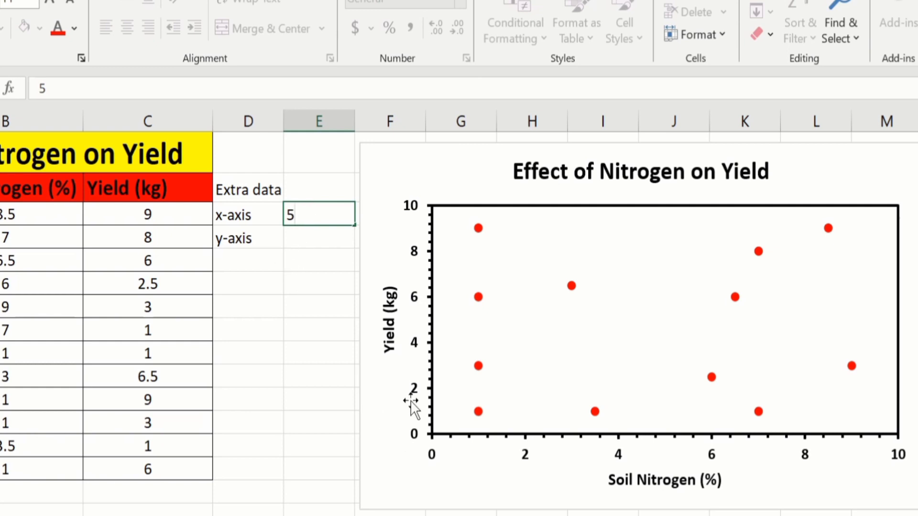
{"action": "left_click", "coordinate": [305, 239]}
{"action": "type", "text": "5"}
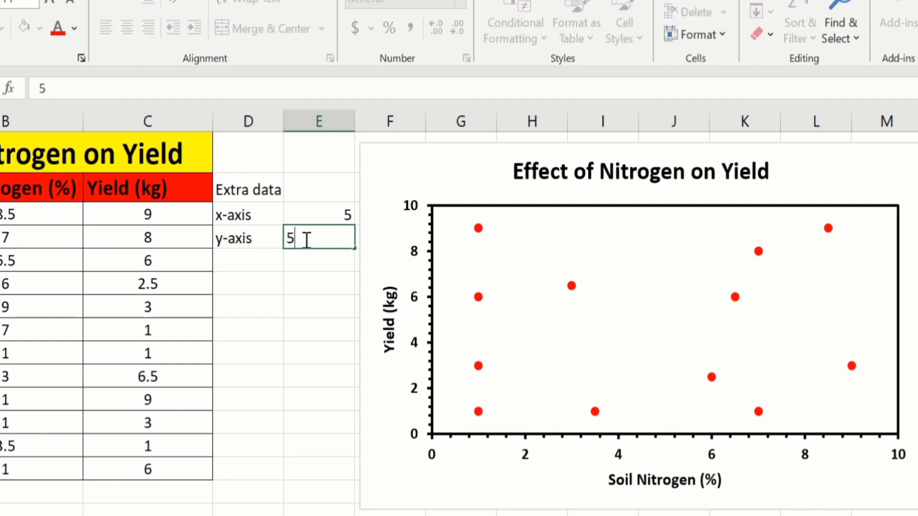
{"action": "key", "text": "Return"}
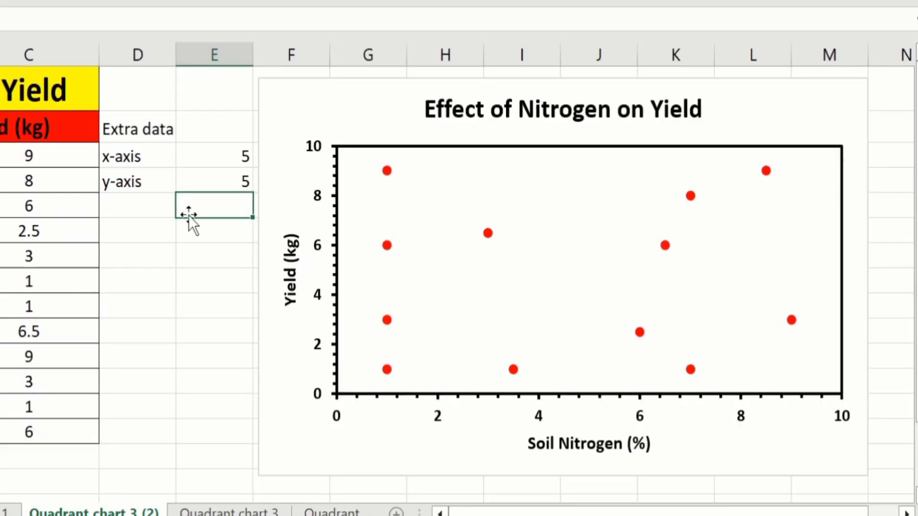
{"action": "left_click", "coordinate": [552, 235]}
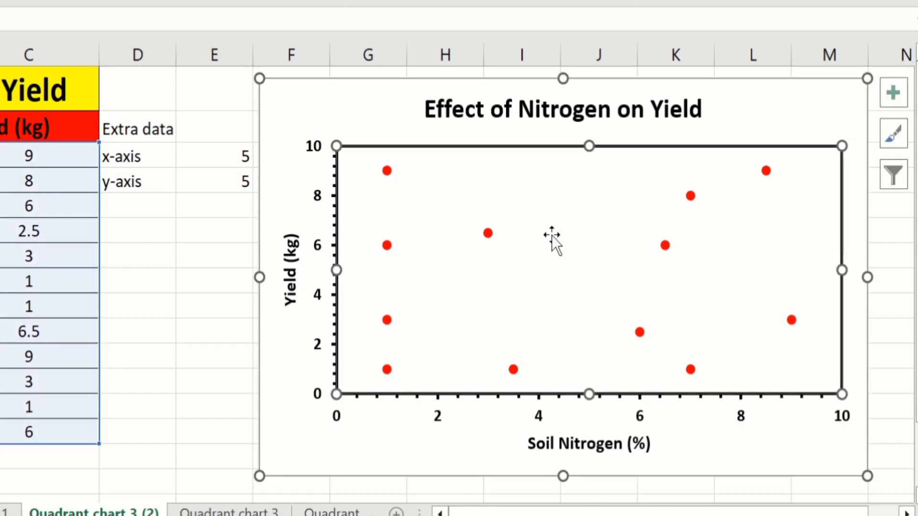
{"action": "right_click", "coordinate": [551, 233]}
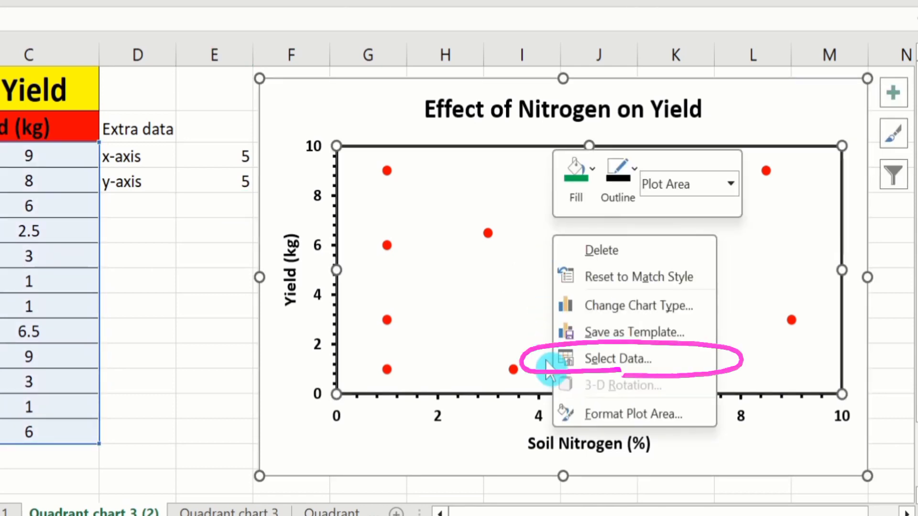
Add a chart series named from D2 with X value from E3 and Y value from E4
{"action": "left_click", "coordinate": [601, 360]}
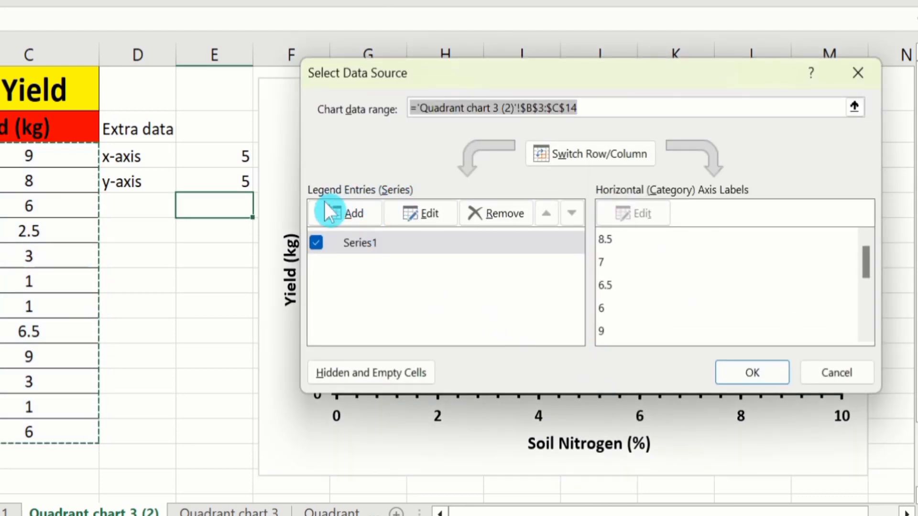
{"action": "left_click", "coordinate": [346, 213]}
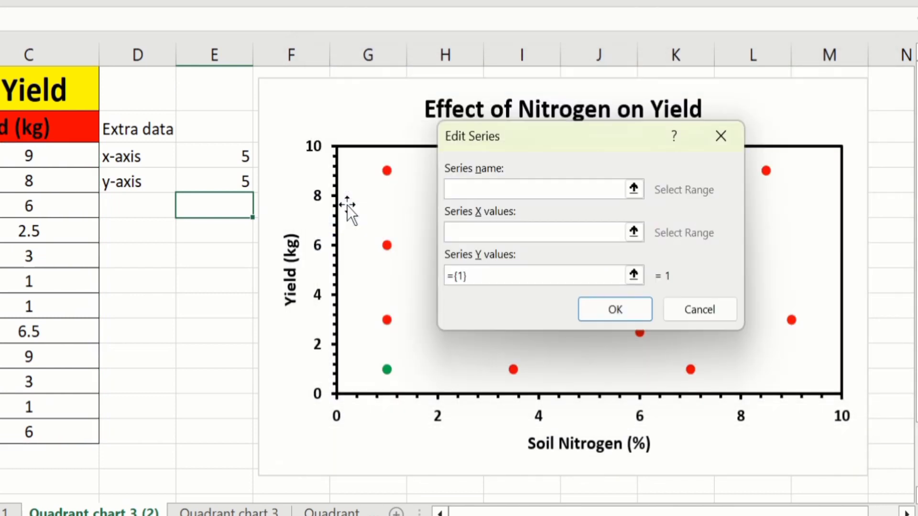
{"action": "left_click", "coordinate": [453, 187]}
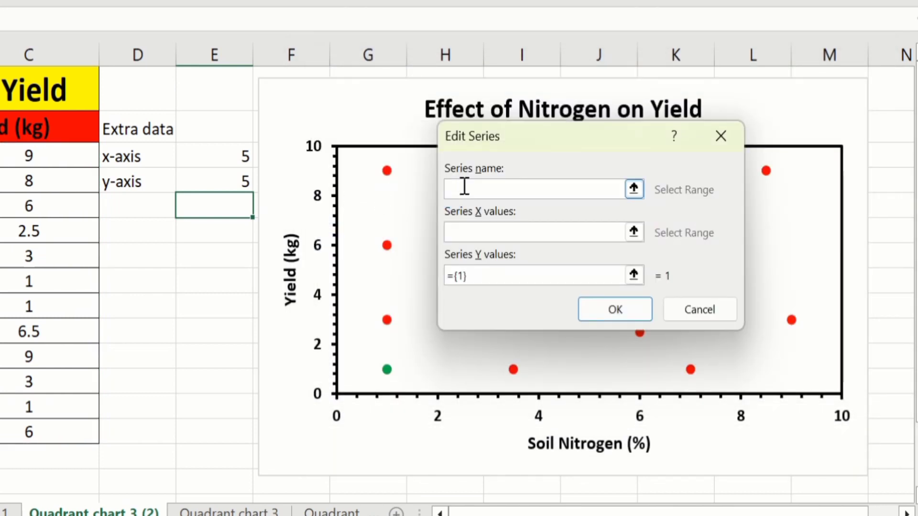
{"action": "left_click", "coordinate": [137, 129]}
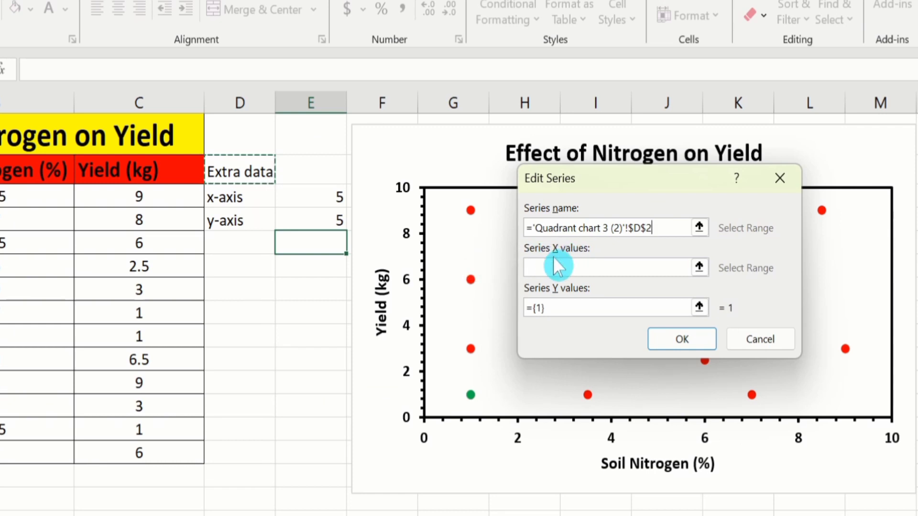
{"action": "left_click", "coordinate": [540, 266]}
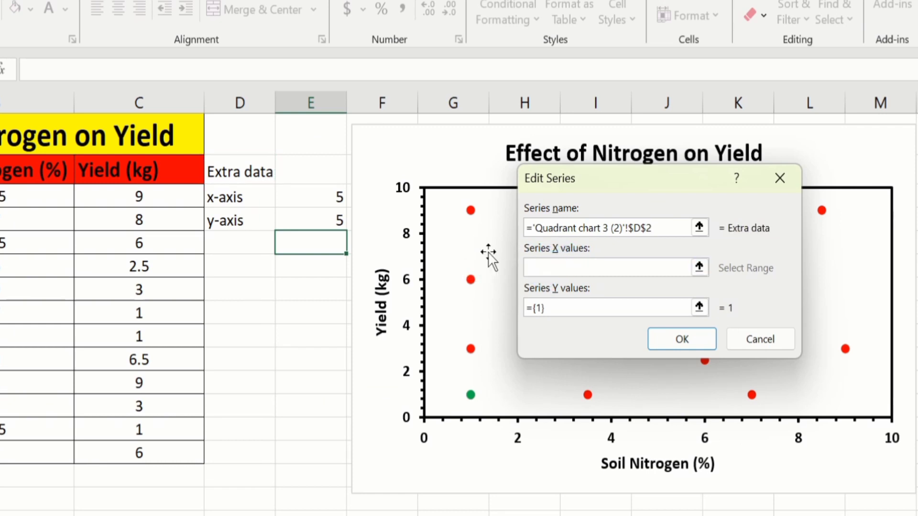
{"action": "left_click", "coordinate": [324, 193]}
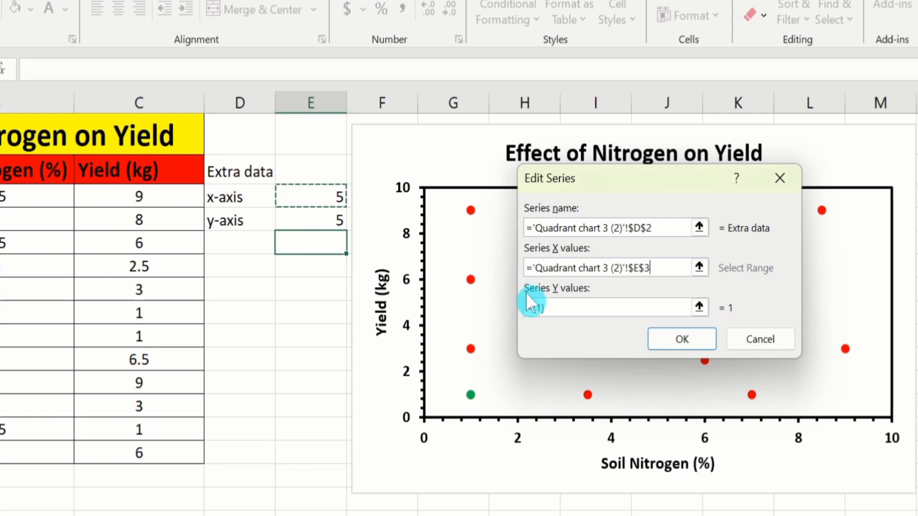
{"action": "left_click", "coordinate": [553, 308]}
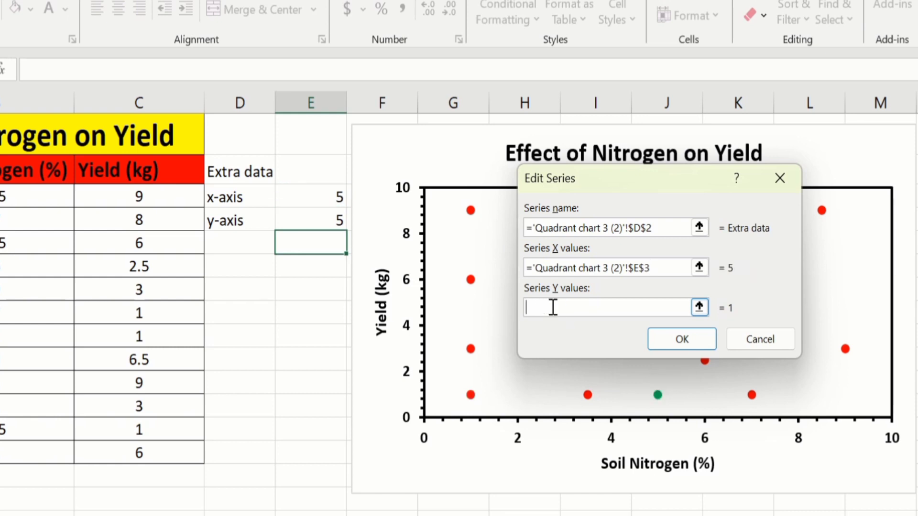
{"action": "left_click", "coordinate": [336, 219]}
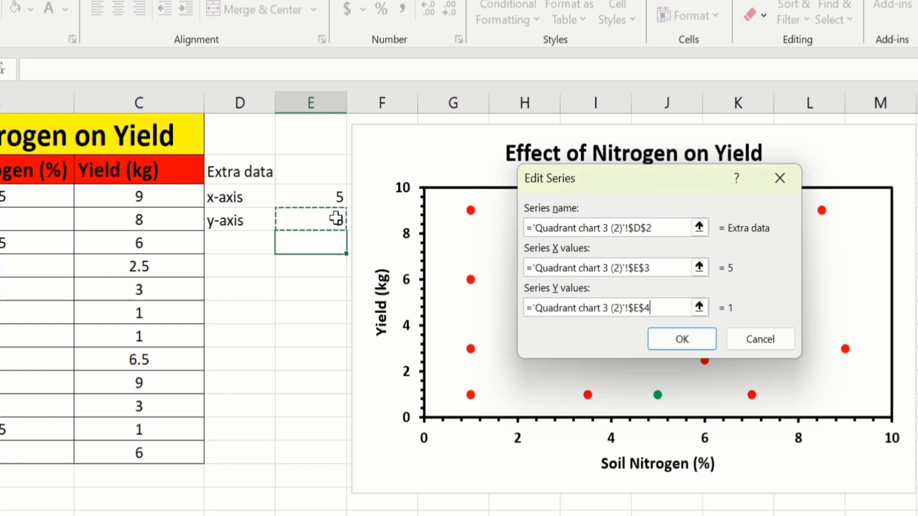
{"action": "left_click", "coordinate": [669, 337]}
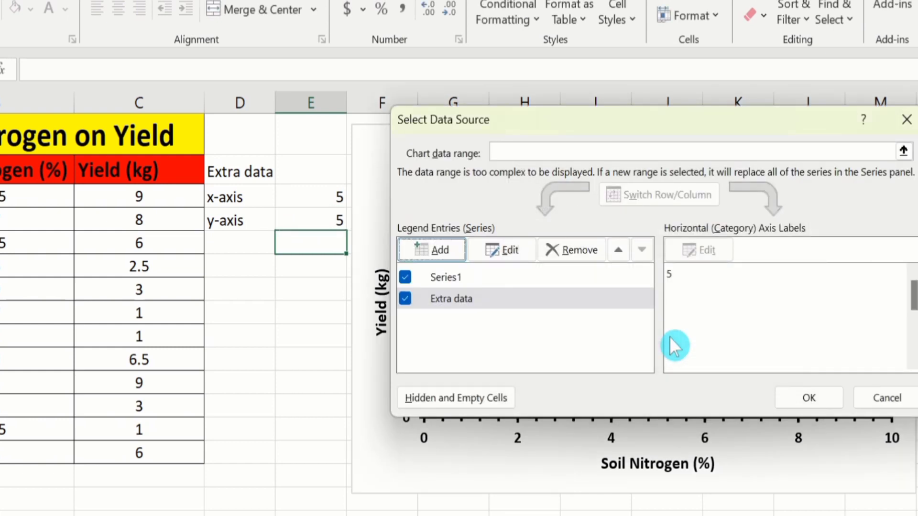
{"action": "left_click", "coordinate": [814, 393]}
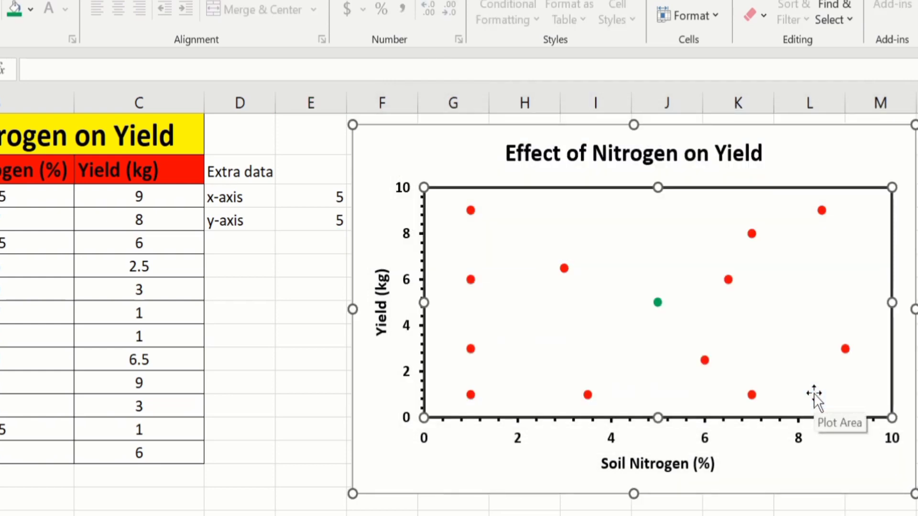
Select the green Extra data series and bring up Chart Design's Error Bars choices
{"action": "left_click", "coordinate": [660, 304]}
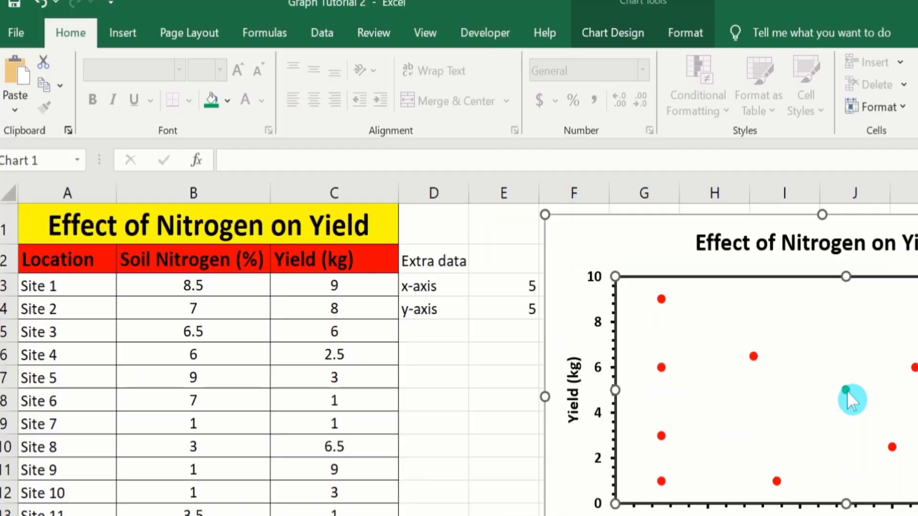
{"action": "left_click", "coordinate": [846, 389]}
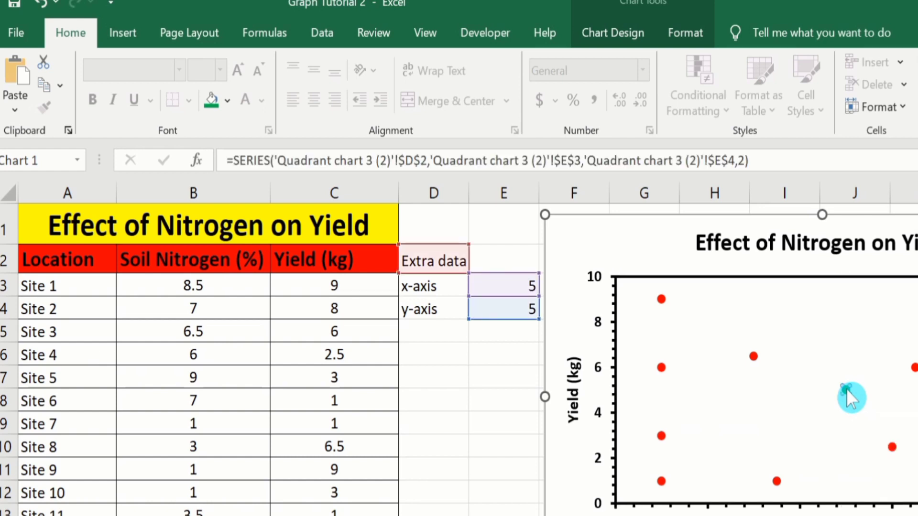
{"action": "left_click", "coordinate": [622, 33]}
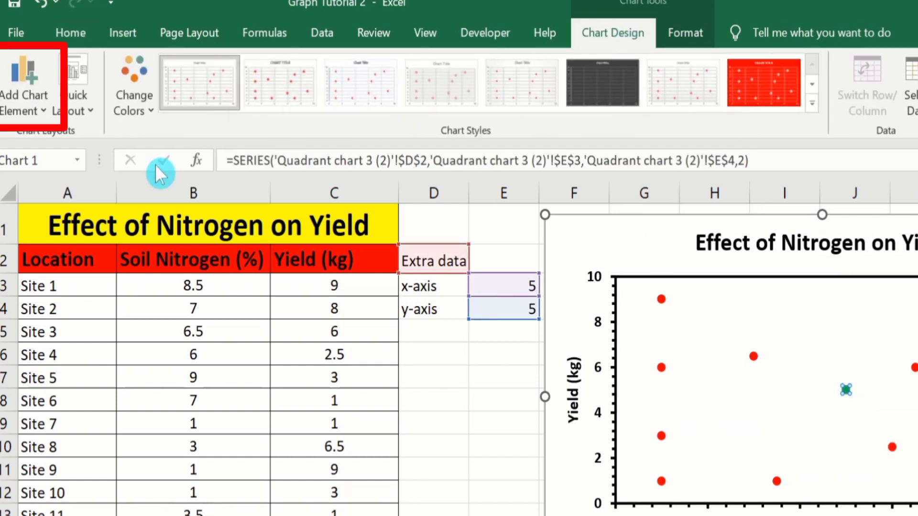
{"action": "left_click", "coordinate": [42, 111]}
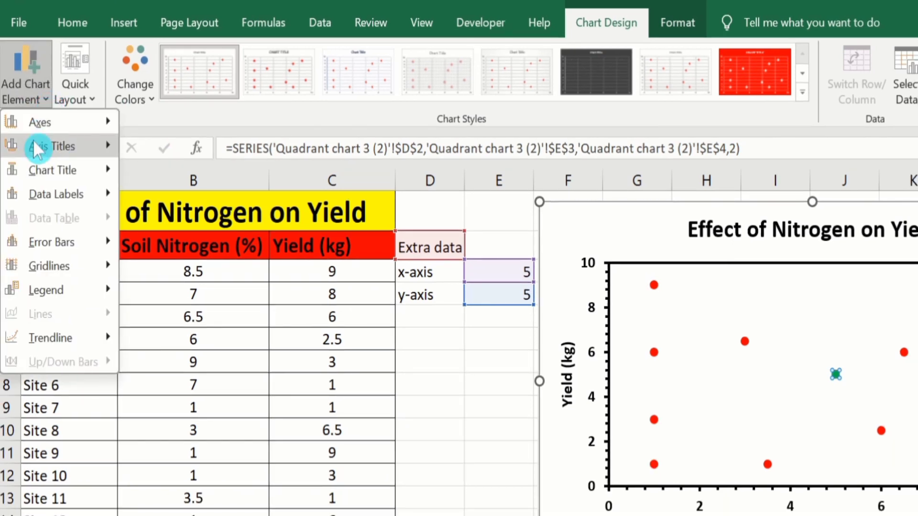
{"action": "mouse_move", "coordinate": [61, 244]}
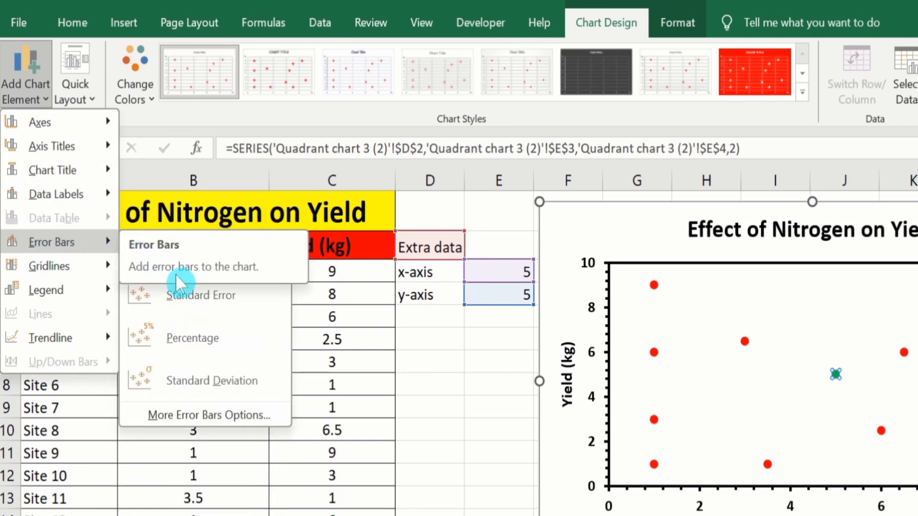
Add error bars and set the vertical bar to No Cap with a 100% percentage amount
{"action": "left_click", "coordinate": [201, 415]}
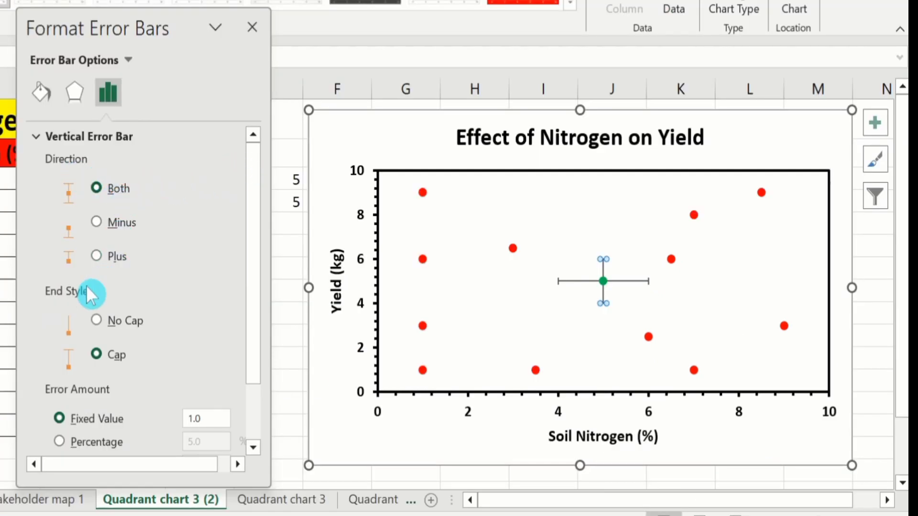
{"action": "left_click", "coordinate": [130, 320]}
{"action": "scroll", "coordinate": [130, 319], "scroll_direction": "down", "scroll_amount": 3}
{"action": "left_click", "coordinate": [59, 364]}
{"action": "left_click", "coordinate": [60, 339]}
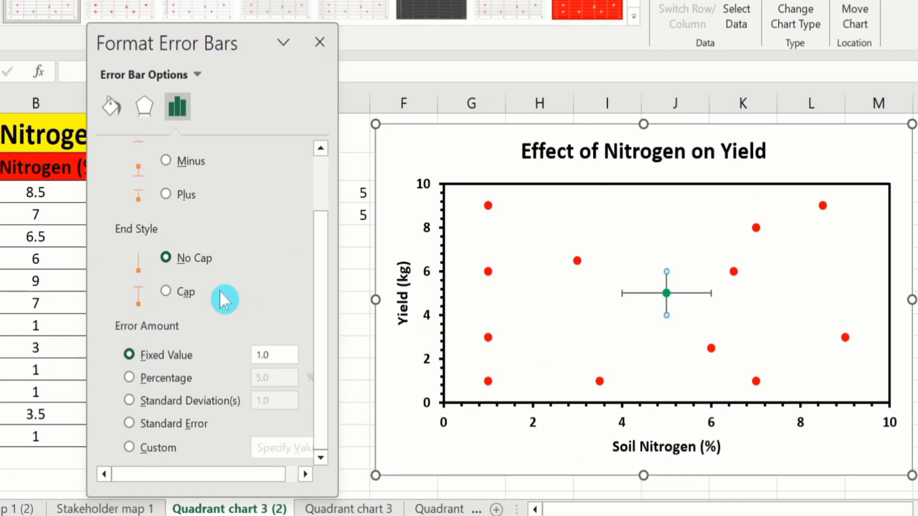
{"action": "left_click", "coordinate": [128, 378]}
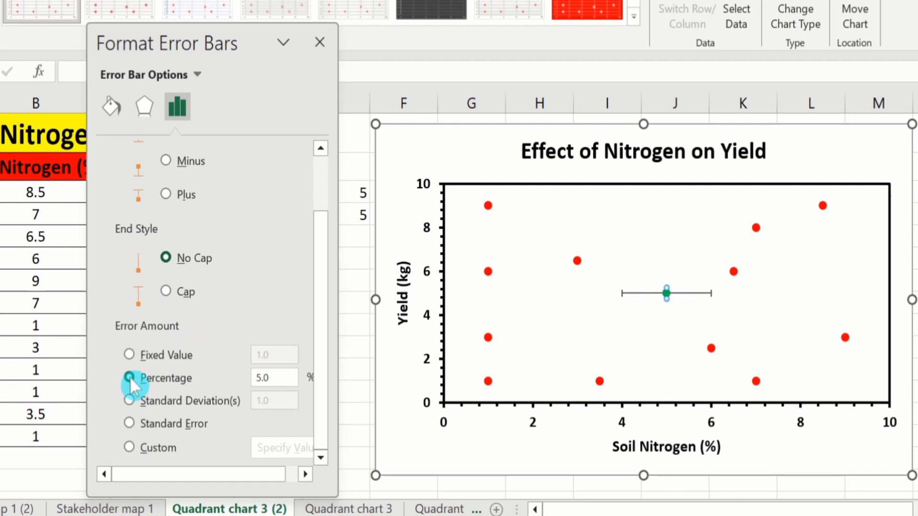
{"action": "left_click", "coordinate": [260, 378]}
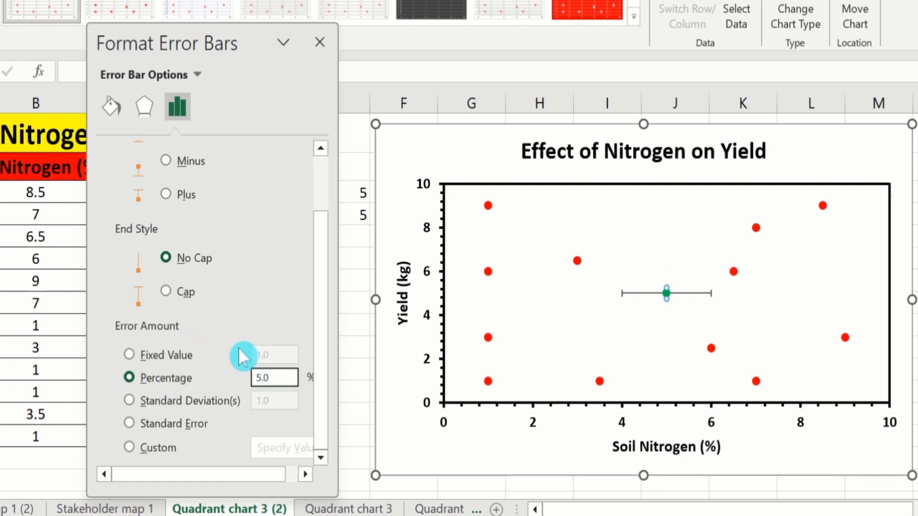
{"action": "key", "text": "BackSpace"}
{"action": "key", "text": "BackSpace"}
{"action": "key", "text": "BackSpace"}
{"action": "type", "text": "100.0"}
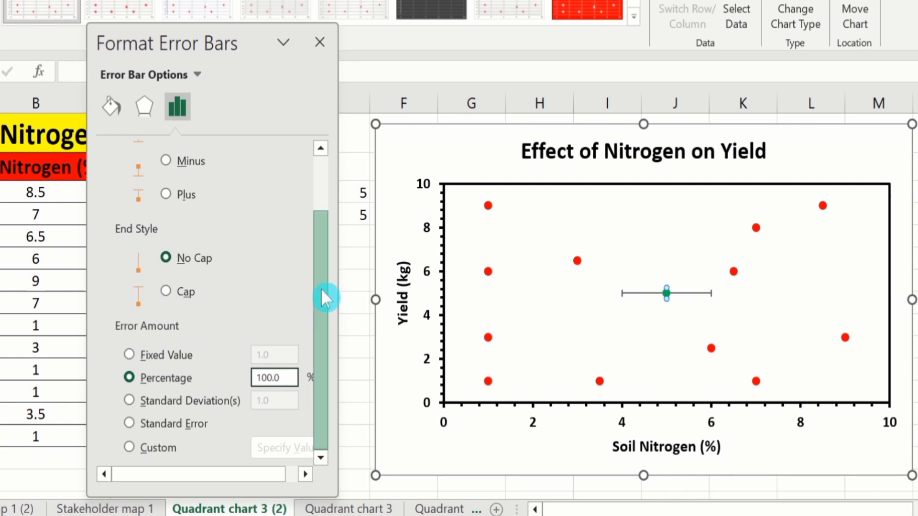
{"action": "left_click_drag", "start_coordinate": [320, 288], "coordinate": [330, 222]}
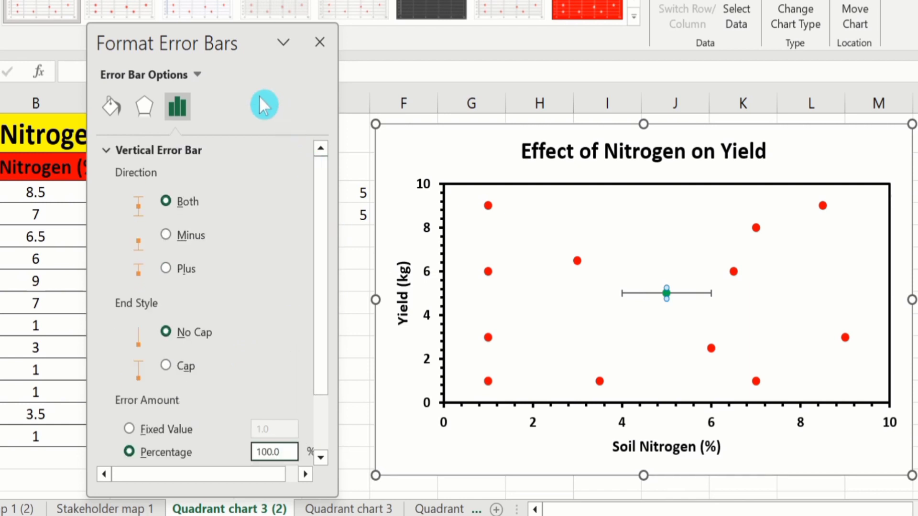
{"action": "left_click", "coordinate": [197, 74]}
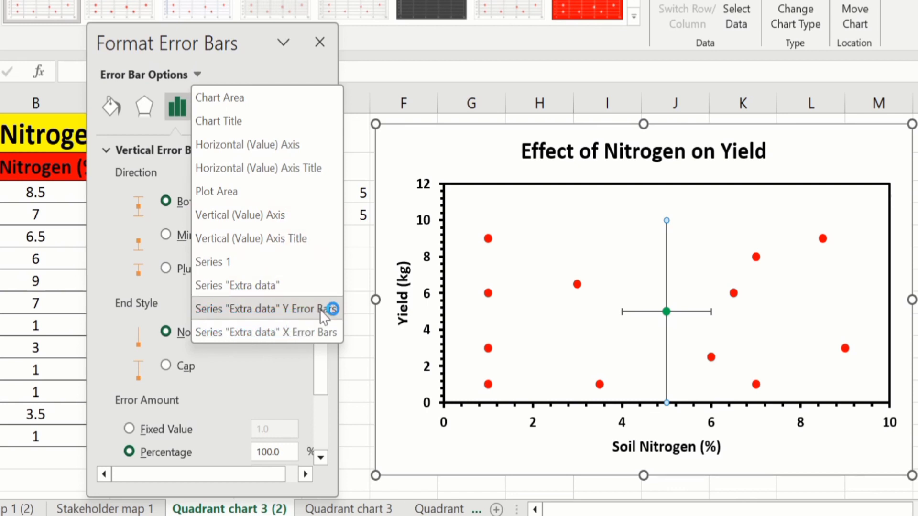
Switch to Series 'Extra data' X Error Bars and set No Cap with a 1000% percentage amount
{"action": "left_click", "coordinate": [296, 334]}
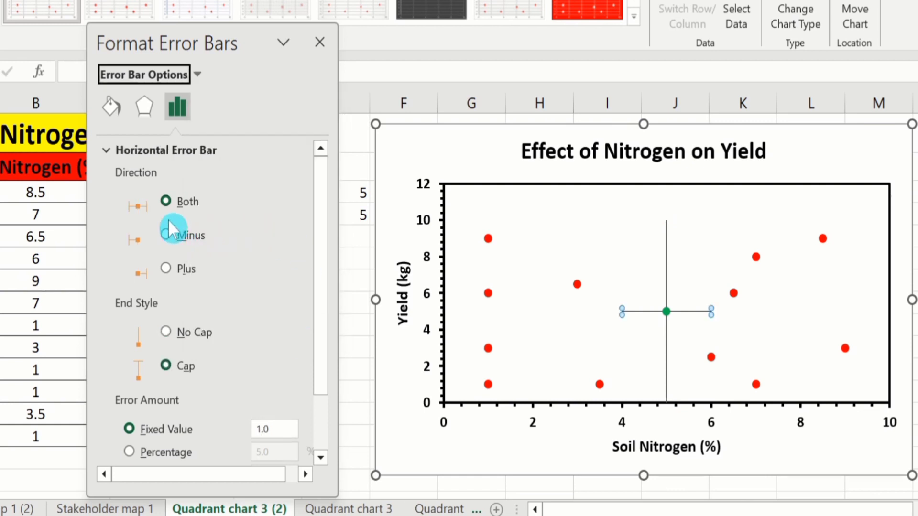
{"action": "left_click", "coordinate": [166, 330]}
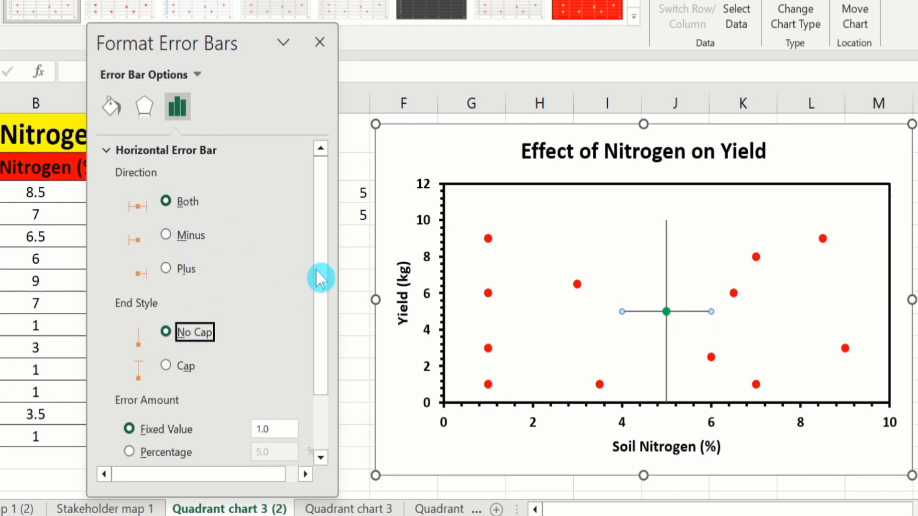
{"action": "left_click_drag", "start_coordinate": [318, 269], "coordinate": [325, 366]}
{"action": "left_click", "coordinate": [131, 377]}
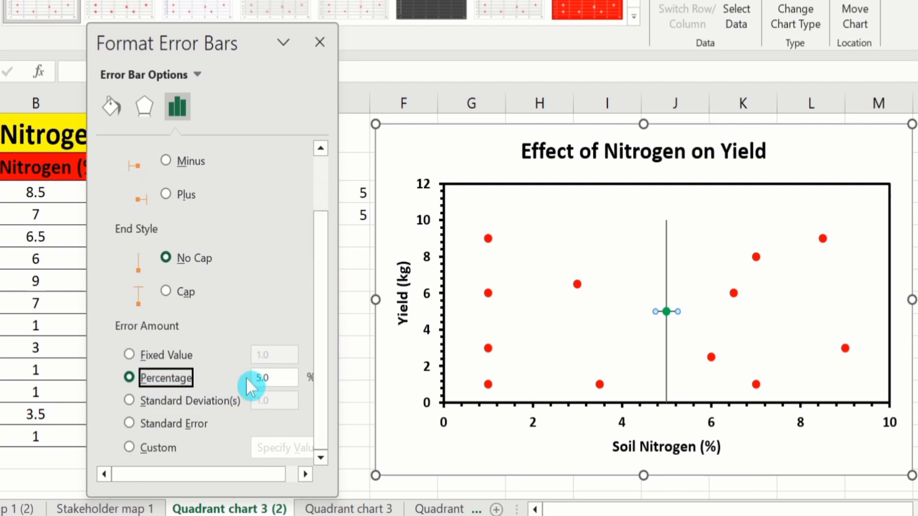
{"action": "left_click", "coordinate": [262, 379]}
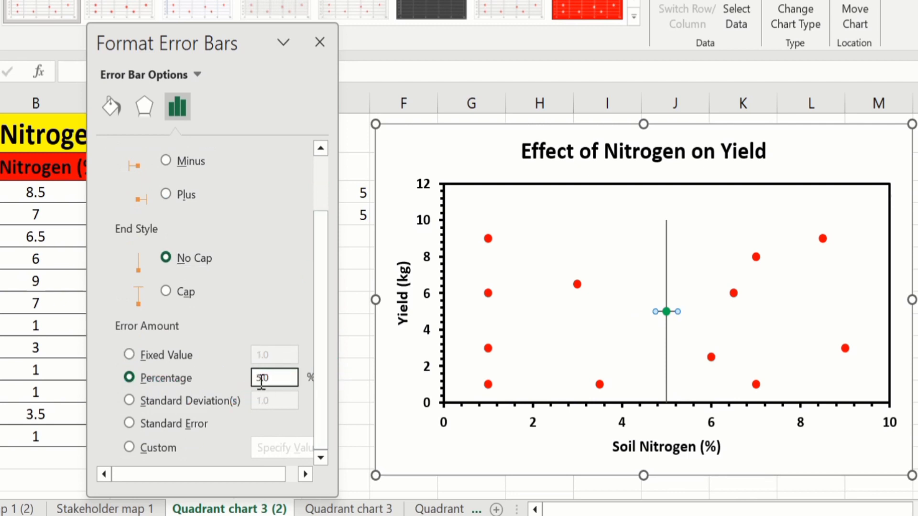
{"action": "key", "text": "BackSpace"}
{"action": "key", "text": "BackSpace"}
{"action": "type", "text": "100"}
Give the horizontal quadrant line a solid black line 1.5 pt wide
{"action": "left_click", "coordinate": [107, 110]}
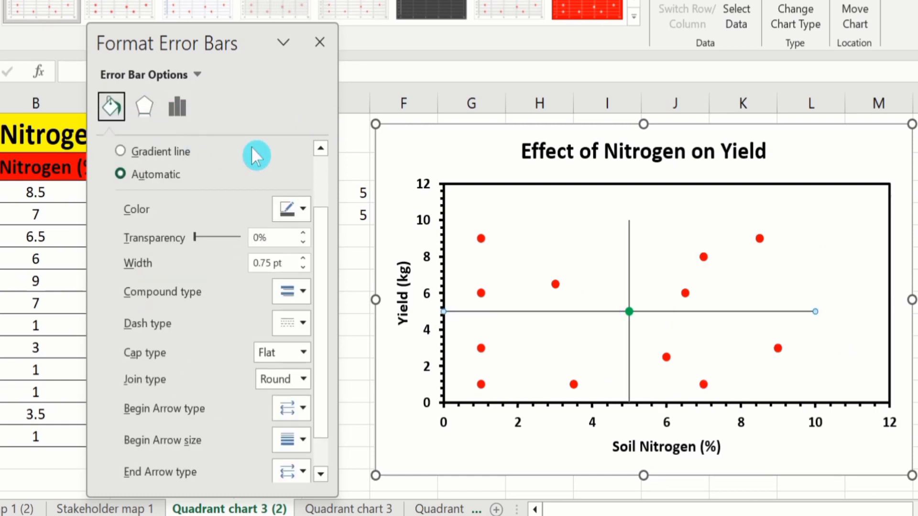
{"action": "left_click_drag", "start_coordinate": [325, 234], "coordinate": [328, 179]}
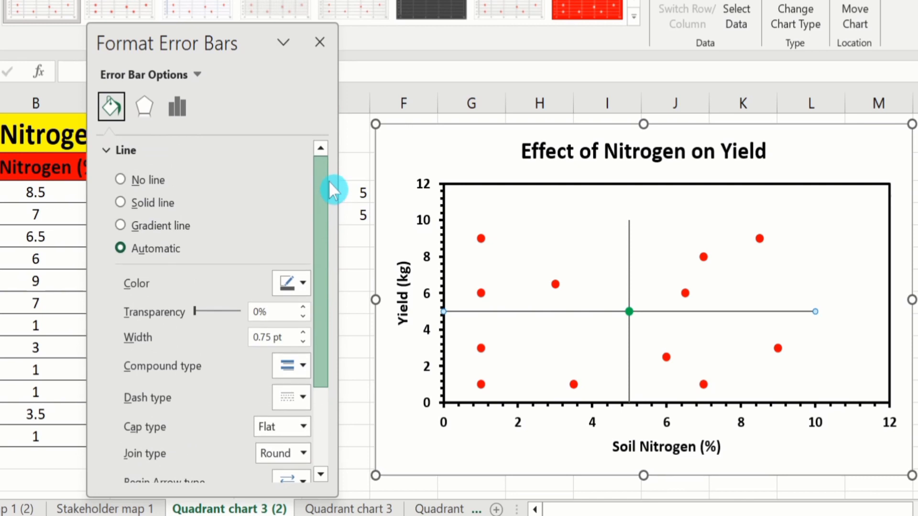
{"action": "left_click", "coordinate": [125, 203]}
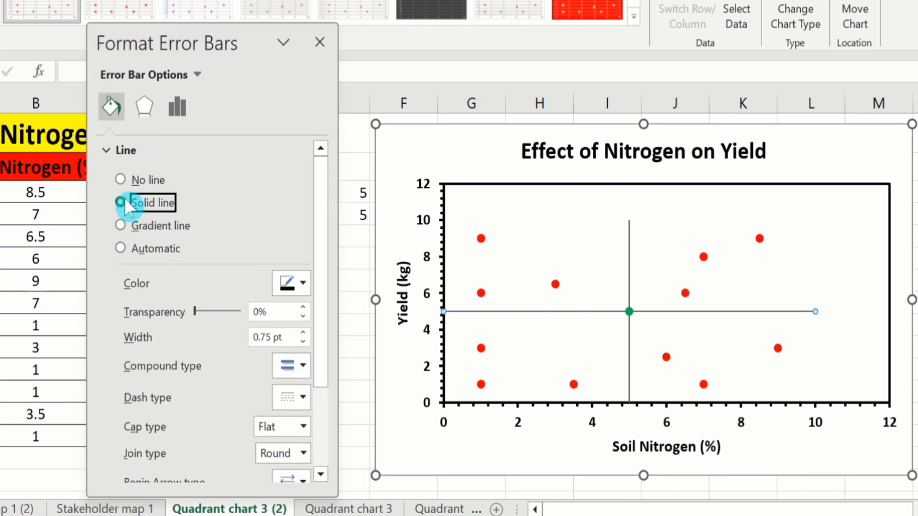
{"action": "left_click", "coordinate": [304, 283]}
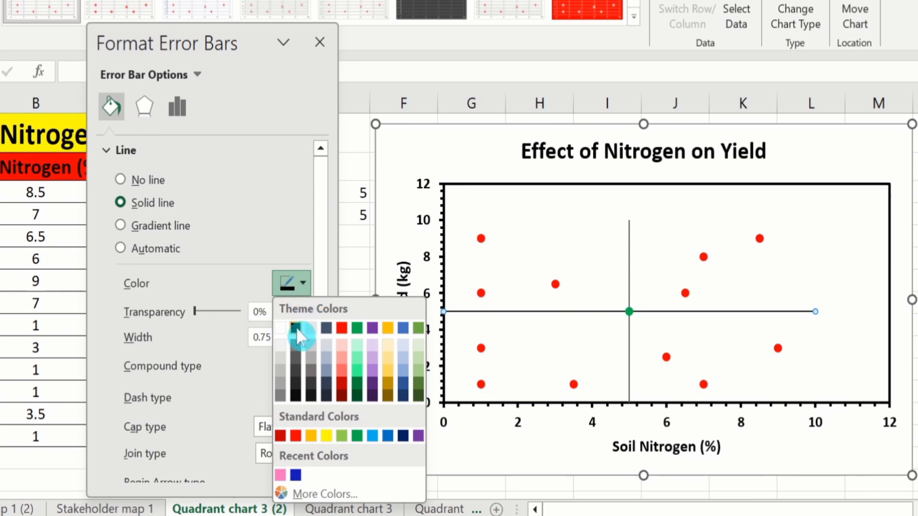
{"action": "left_click", "coordinate": [295, 328]}
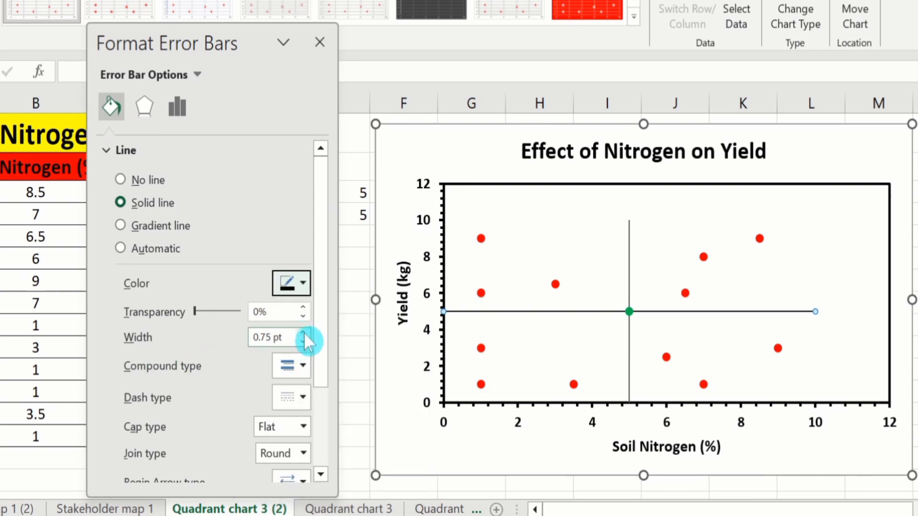
{"action": "left_click", "coordinate": [303, 333]}
{"action": "left_click", "coordinate": [303, 334]}
{"action": "left_click", "coordinate": [303, 332]}
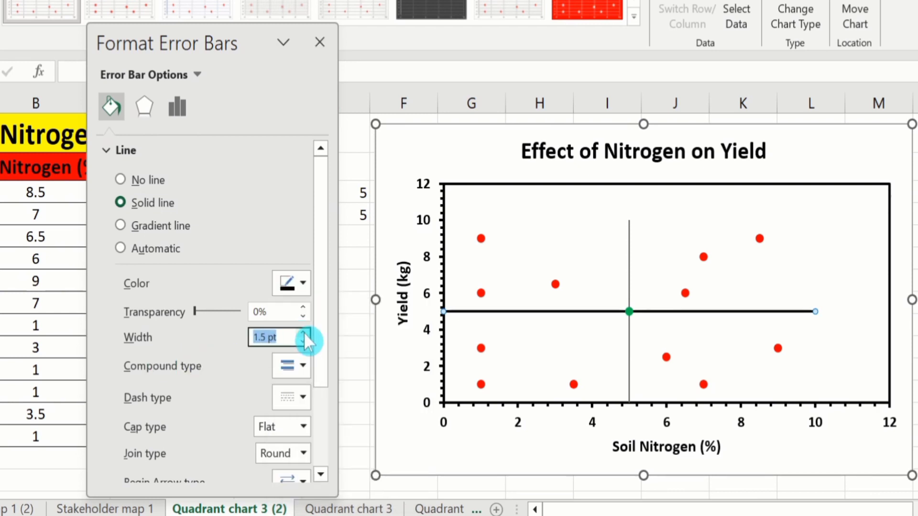
Make the vertical quadrant line a solid line 1.5 pt wide as well
{"action": "left_click", "coordinate": [631, 240]}
{"action": "left_click", "coordinate": [629, 239]}
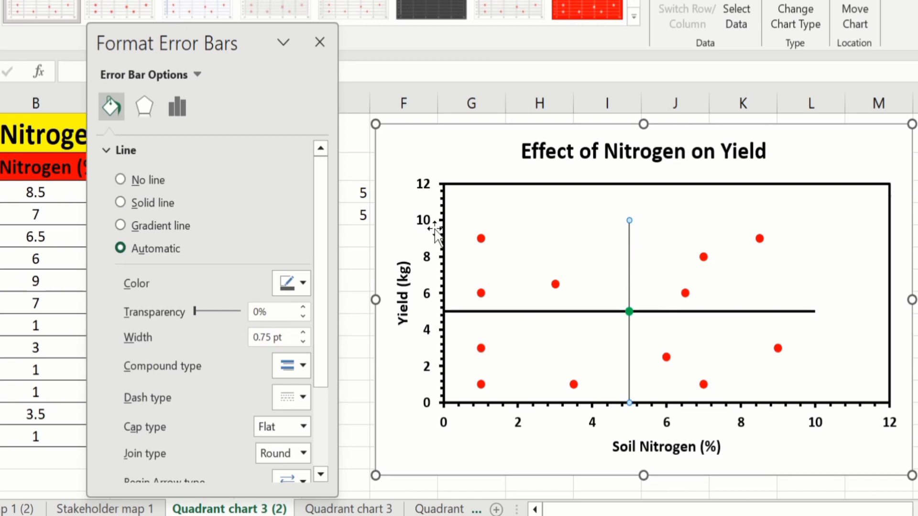
{"action": "left_click", "coordinate": [119, 203]}
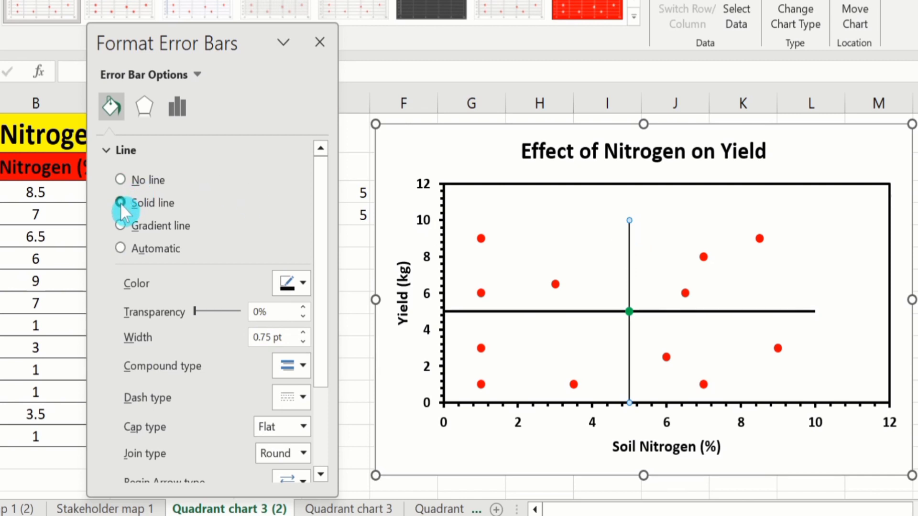
{"action": "left_click", "coordinate": [303, 332]}
{"action": "left_click", "coordinate": [302, 332]}
{"action": "left_click", "coordinate": [303, 332]}
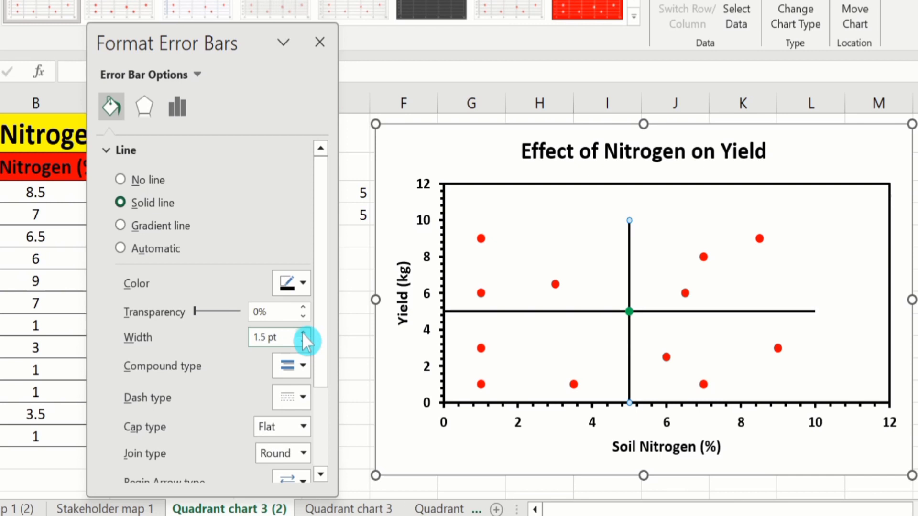
{"action": "left_click", "coordinate": [319, 43]}
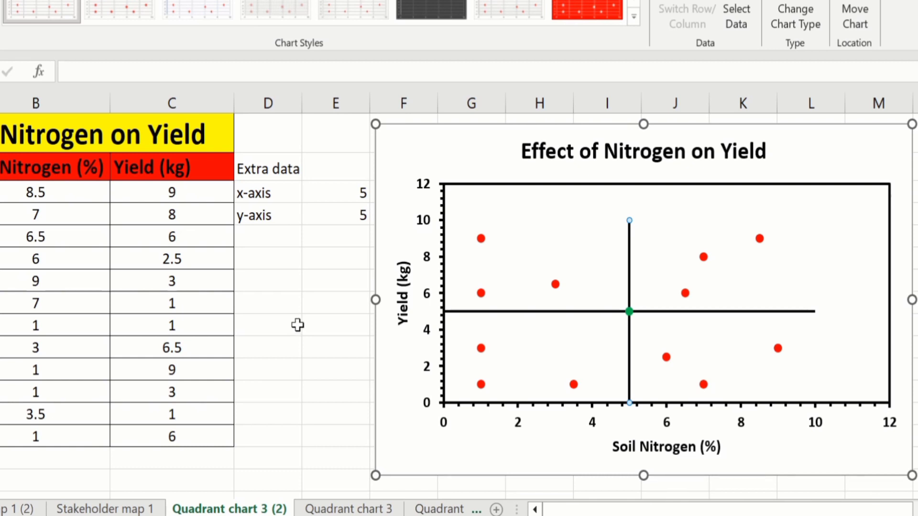
Set the vertical axis maximum to 10
{"action": "left_click", "coordinate": [429, 202]}
{"action": "left_click", "coordinate": [432, 221]}
{"action": "left_click", "coordinate": [427, 200]}
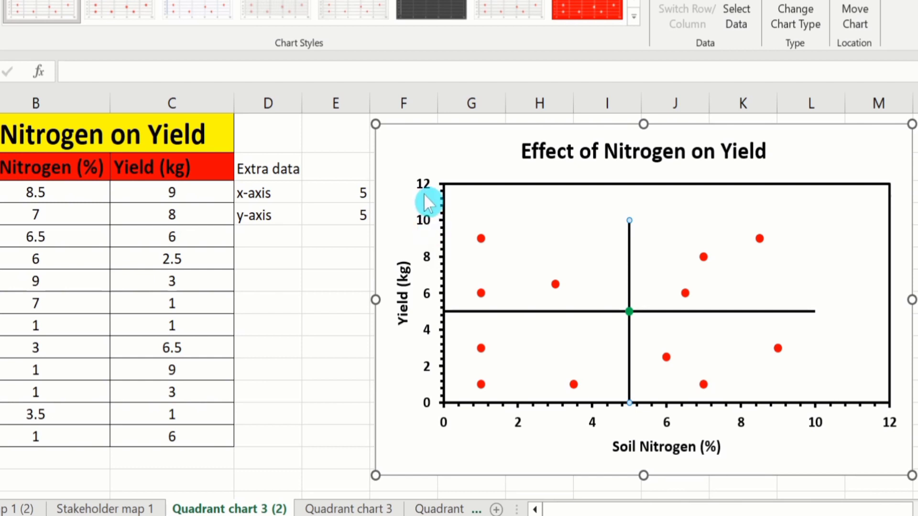
{"action": "left_click", "coordinate": [425, 222]}
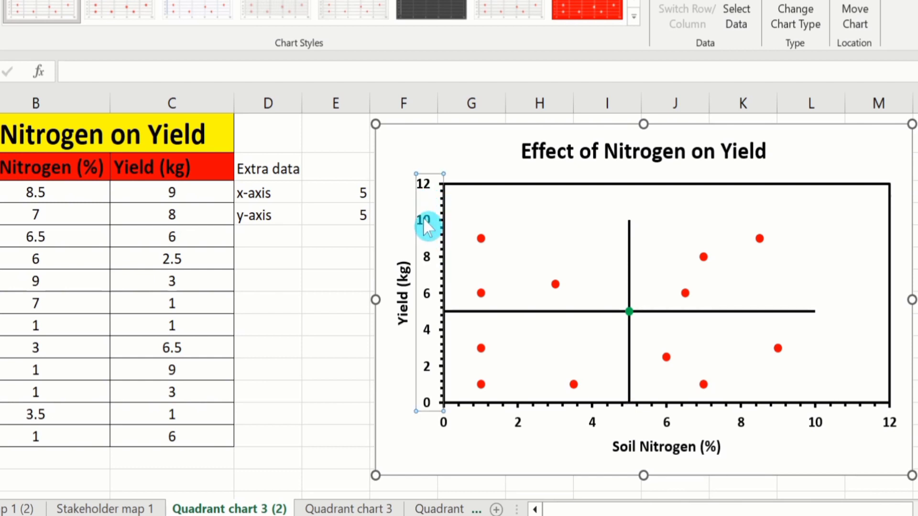
{"action": "right_click", "coordinate": [424, 221]}
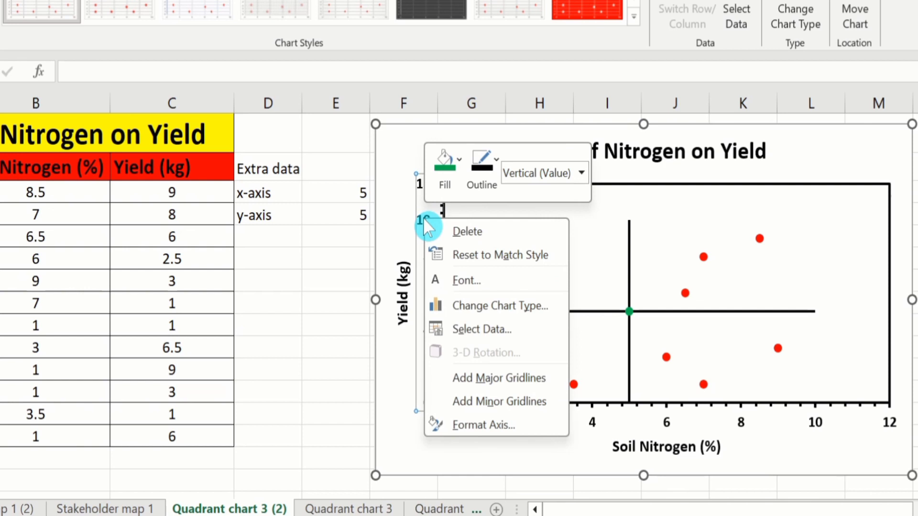
{"action": "left_click", "coordinate": [460, 422]}
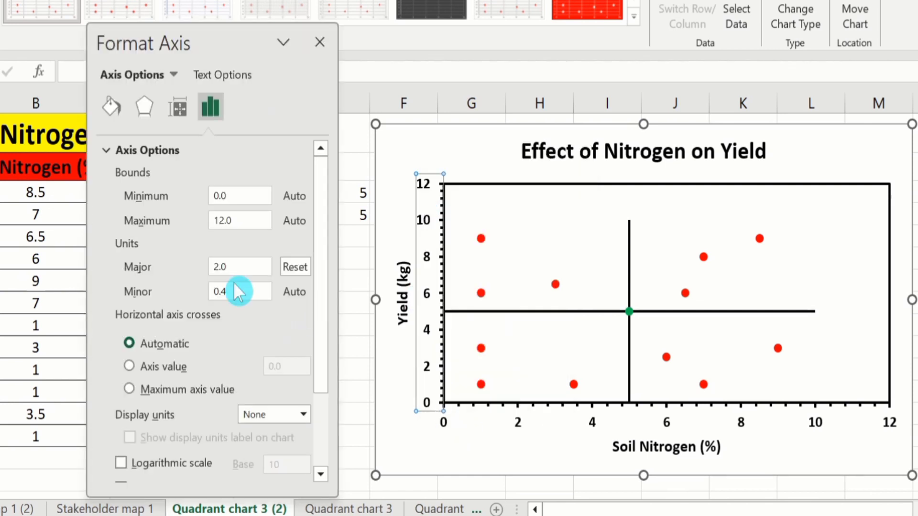
{"action": "left_click", "coordinate": [223, 221]}
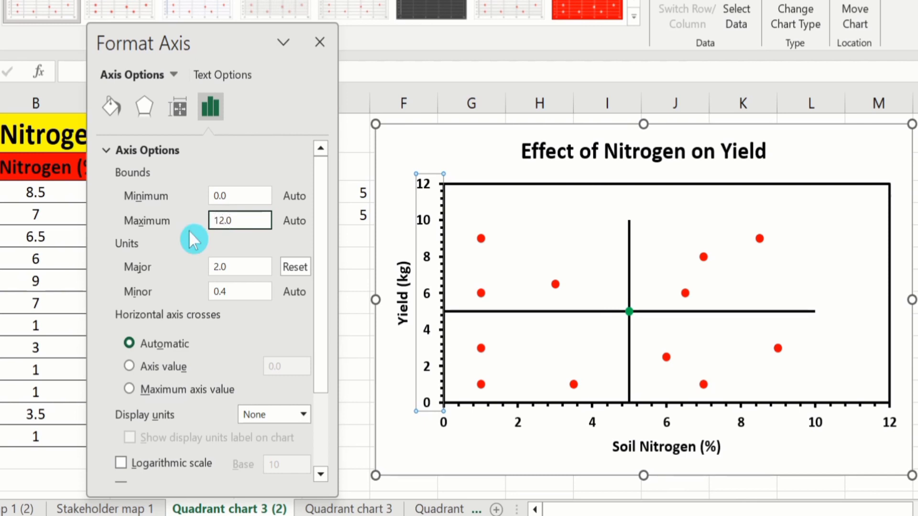
{"action": "key", "text": "BackSpace"}
{"action": "type", "text": "0"}
Set the horizontal axis maximum to 10 too
{"action": "left_click", "coordinate": [518, 420]}
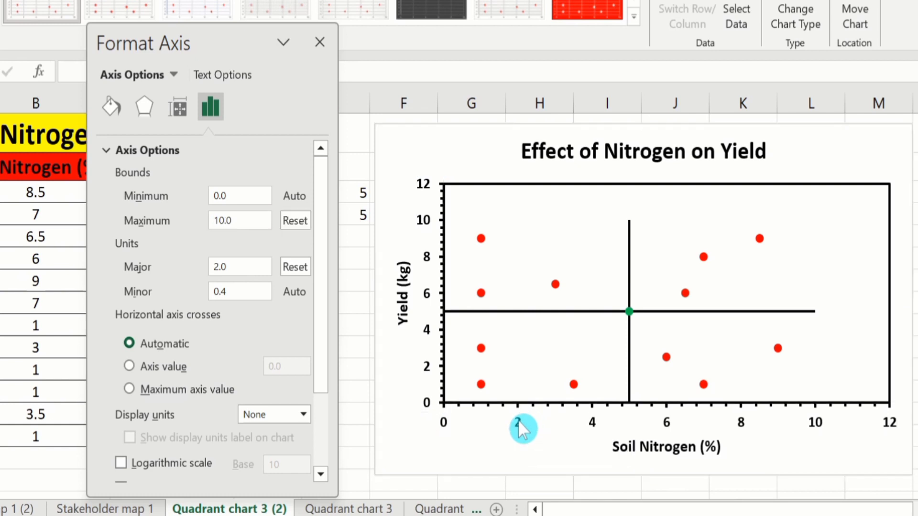
{"action": "left_click", "coordinate": [221, 226]}
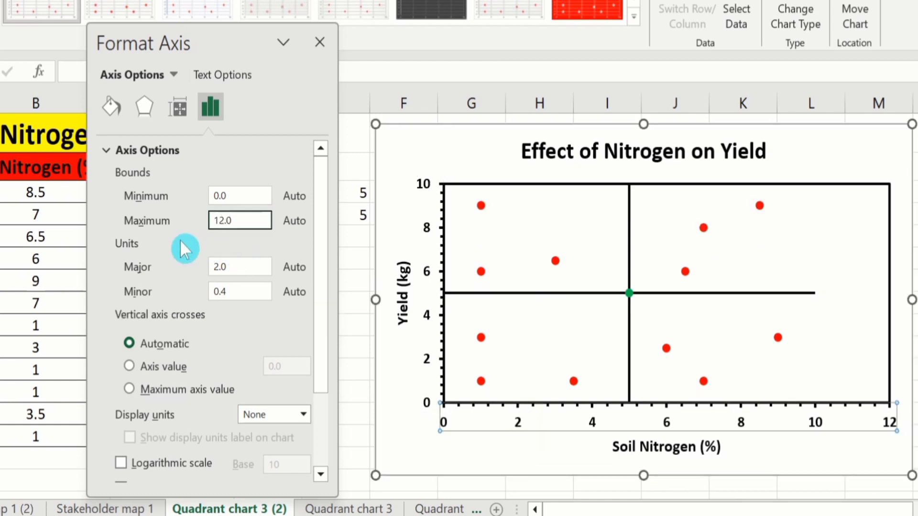
{"action": "key", "text": "Right"}
{"action": "key", "text": "Right"}
{"action": "key", "text": "BackSpace"}
{"action": "type", "text": "0"}
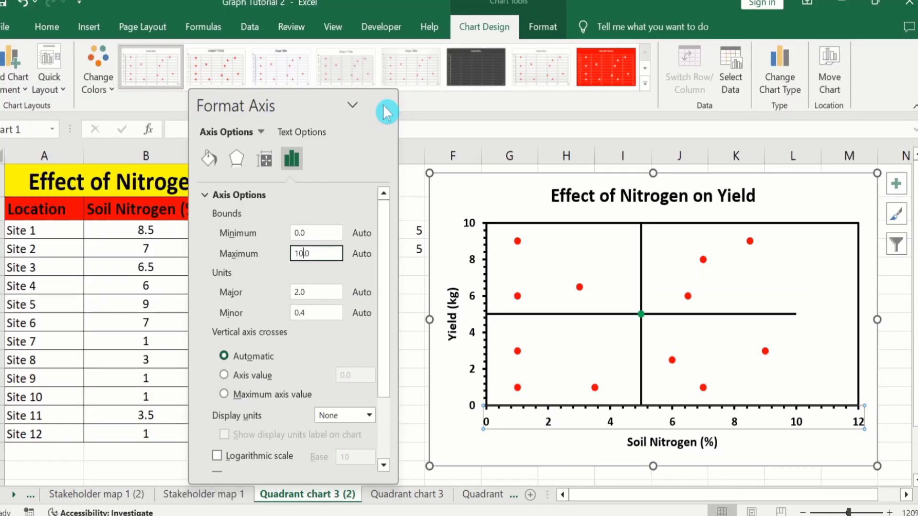
Select the whole Extra data series at the (5, 5) point and bring up its shortcut menu
{"action": "left_click", "coordinate": [320, 43]}
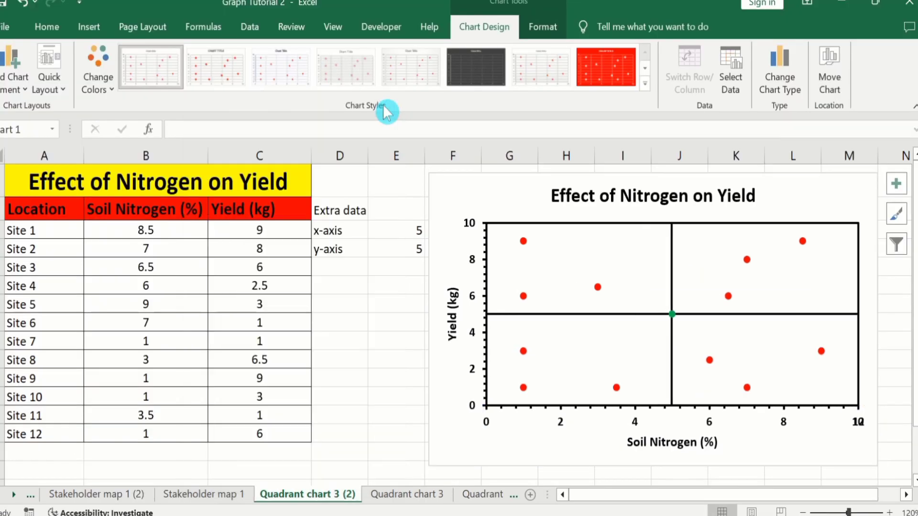
{"action": "left_click", "coordinate": [675, 318]}
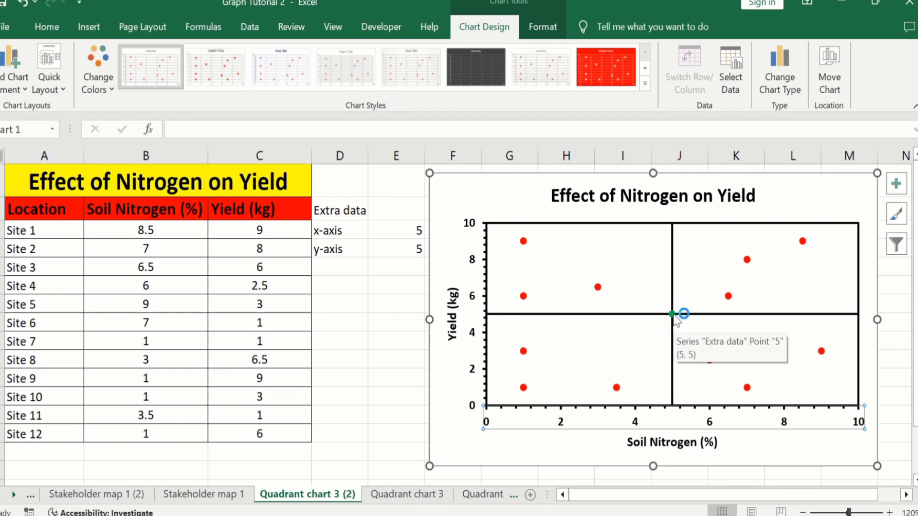
{"action": "left_click", "coordinate": [674, 315]}
{"action": "left_click", "coordinate": [673, 315]}
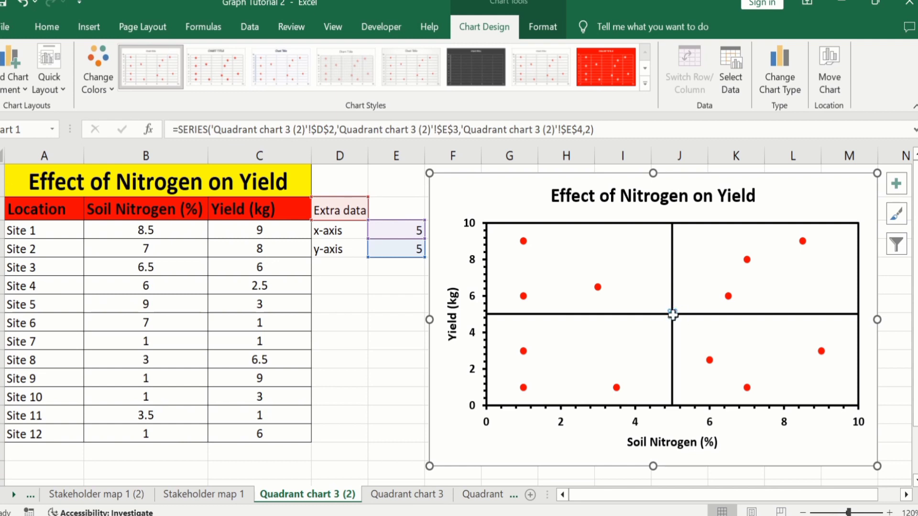
{"action": "right_click", "coordinate": [673, 314]}
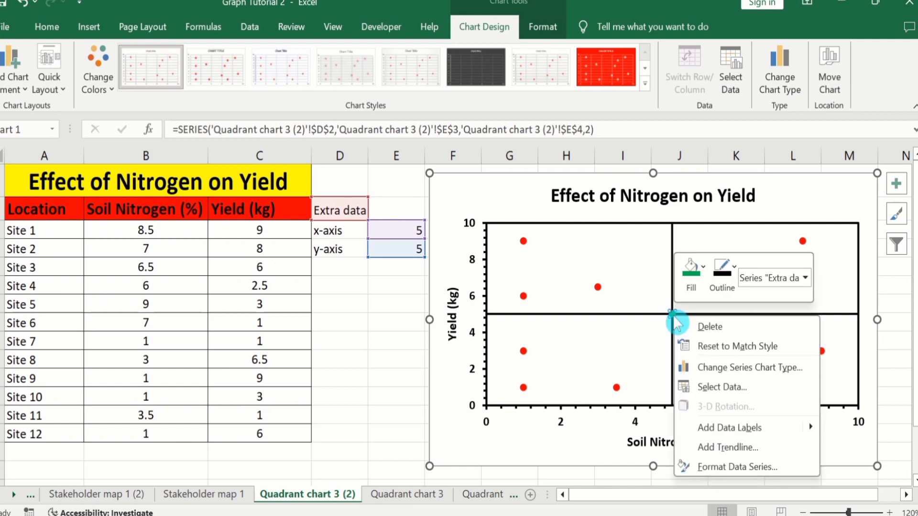
Set the Extra data marker's fill to No fill and its border to No line
{"action": "left_click", "coordinate": [728, 468]}
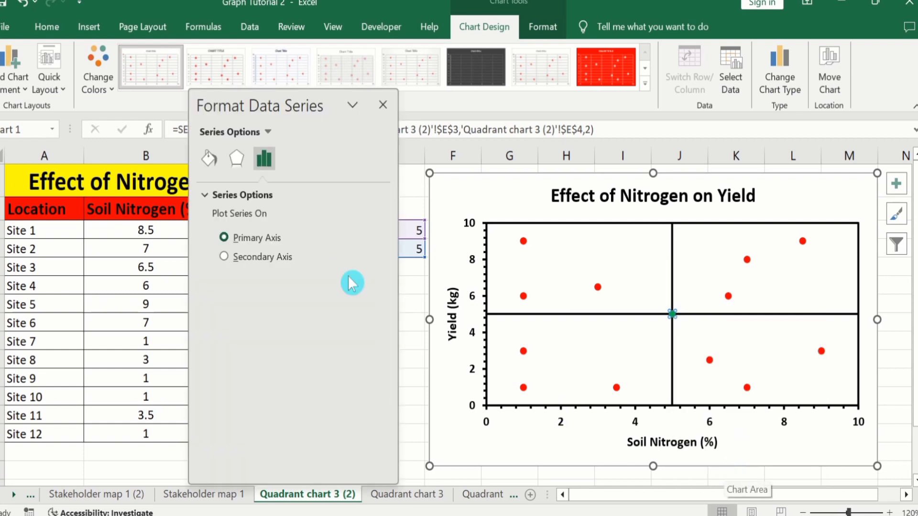
{"action": "left_click", "coordinate": [209, 159]}
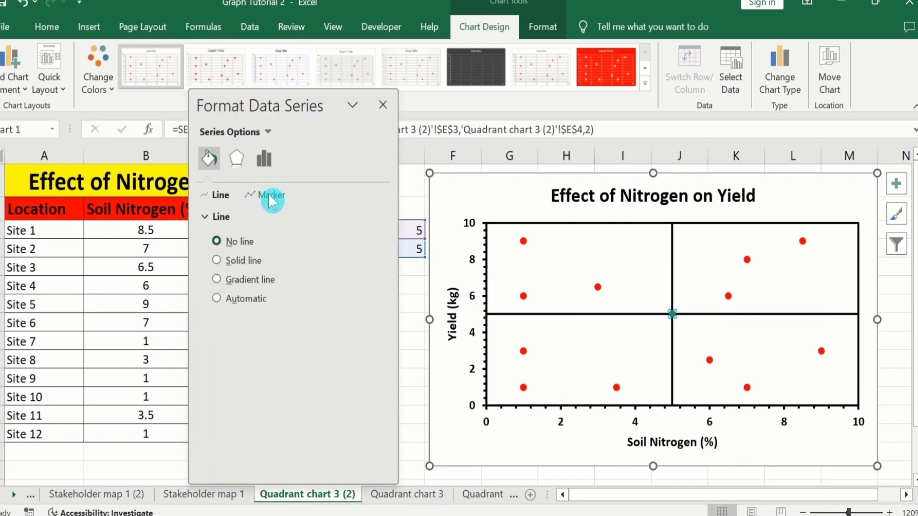
{"action": "left_click", "coordinate": [270, 197]}
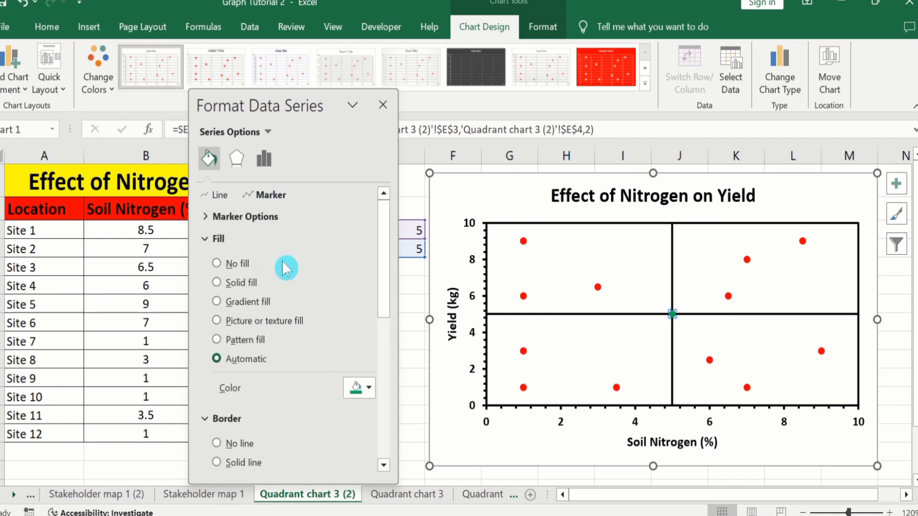
{"action": "left_click", "coordinate": [216, 264]}
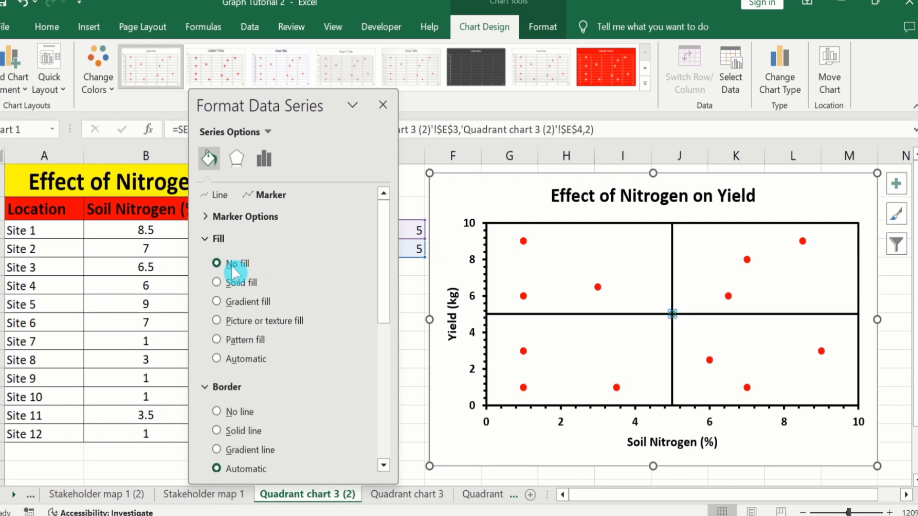
{"action": "left_click", "coordinate": [216, 412]}
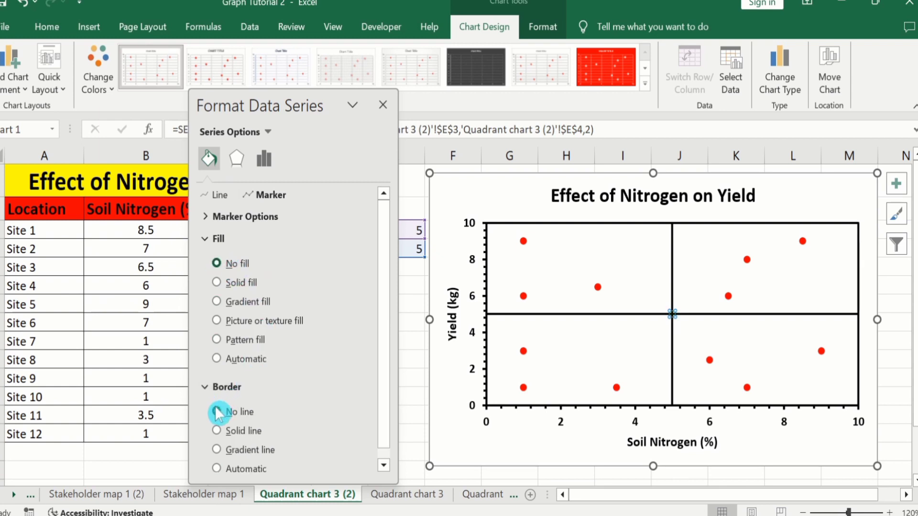
{"action": "left_click", "coordinate": [382, 106]}
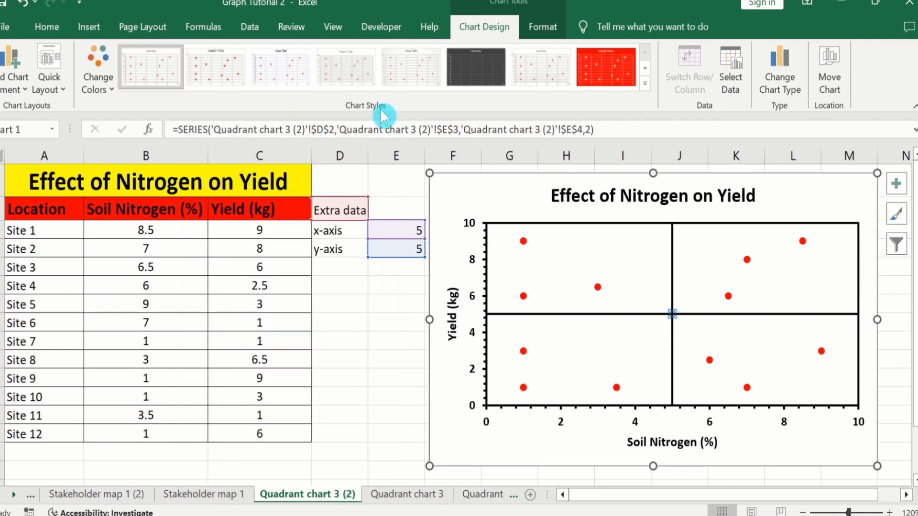
Select the site data points series and open its Format Data Series options
{"action": "left_click", "coordinate": [368, 332]}
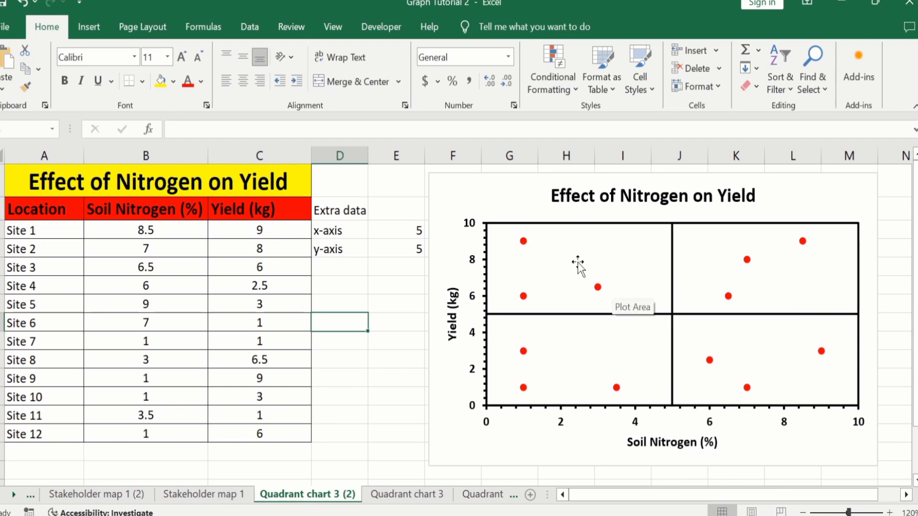
{"action": "left_click", "coordinate": [523, 242]}
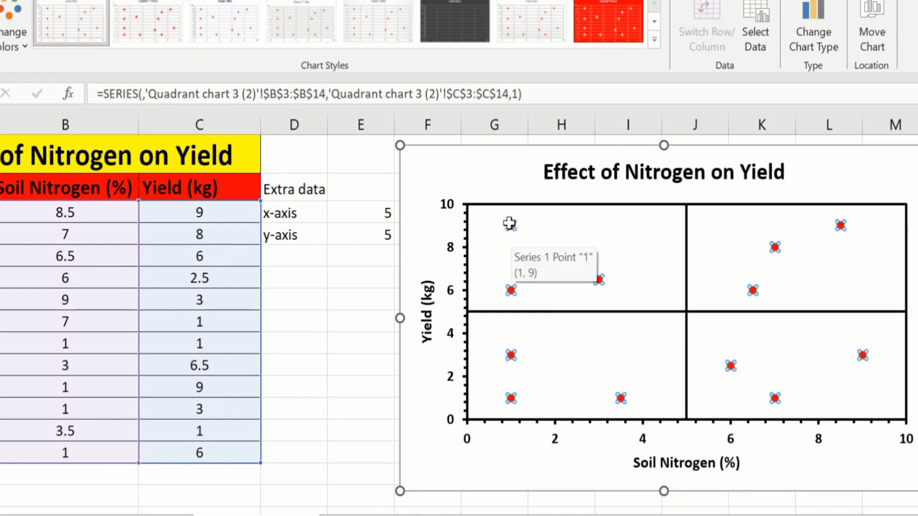
{"action": "left_click", "coordinate": [511, 225]}
{"action": "right_click", "coordinate": [510, 225]}
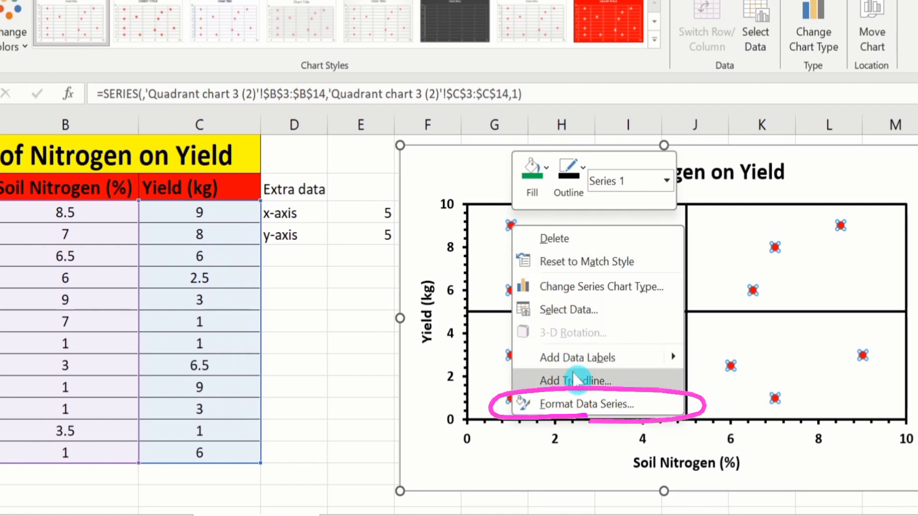
{"action": "left_click", "coordinate": [581, 405]}
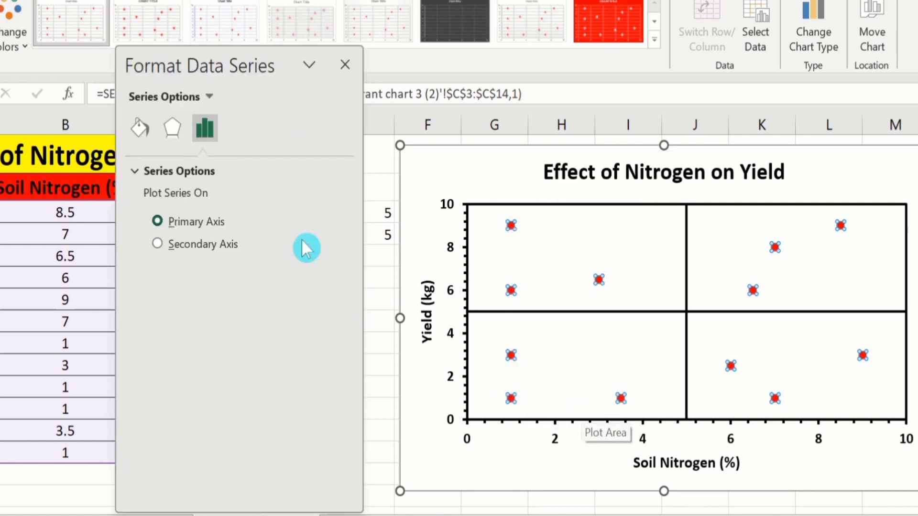
Switch the markers to a built-in round shape at size 7
{"action": "left_click", "coordinate": [140, 127]}
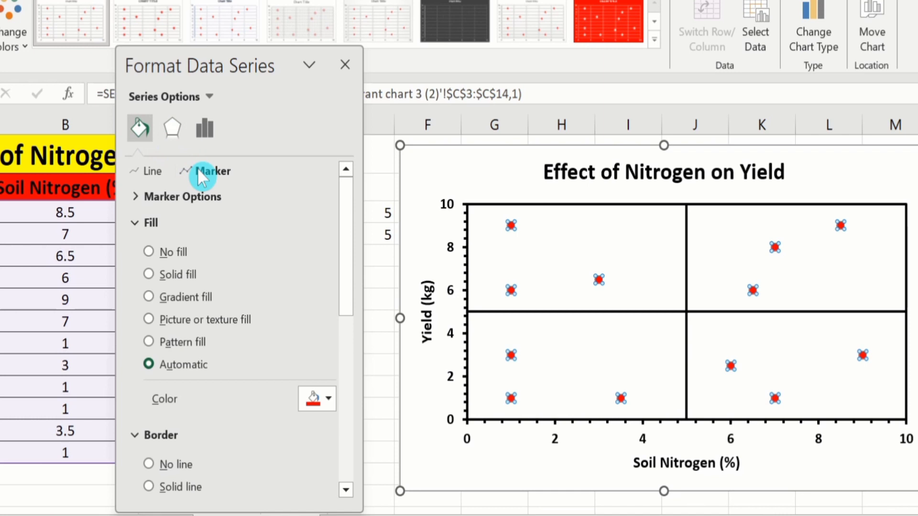
{"action": "left_click", "coordinate": [185, 194]}
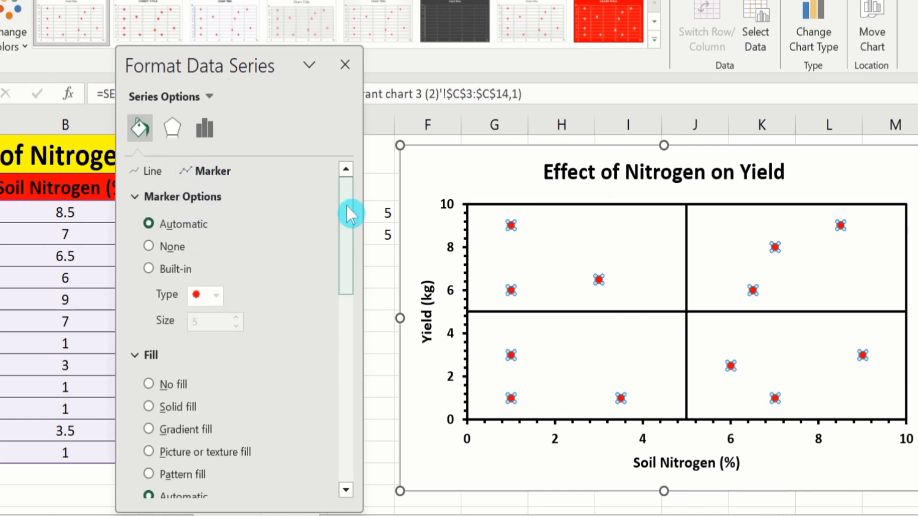
{"action": "left_click_drag", "start_coordinate": [346, 205], "coordinate": [349, 222]}
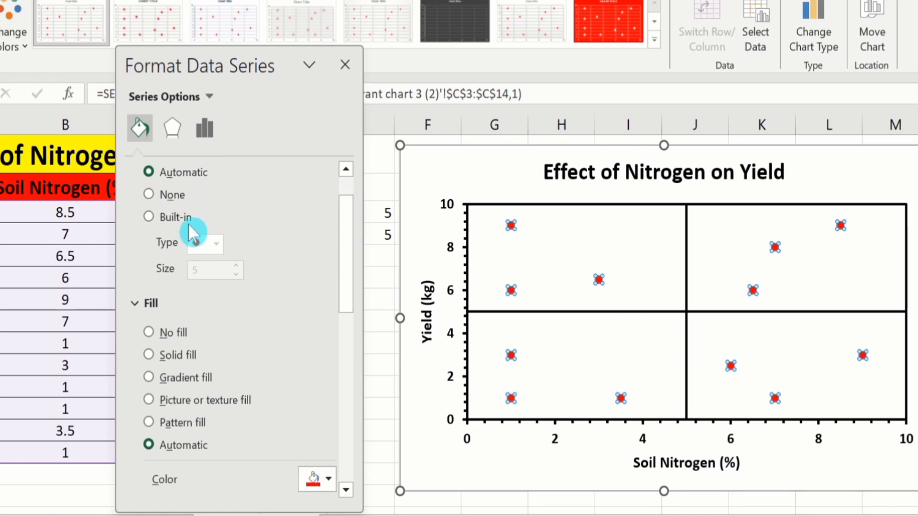
{"action": "left_click", "coordinate": [148, 215]}
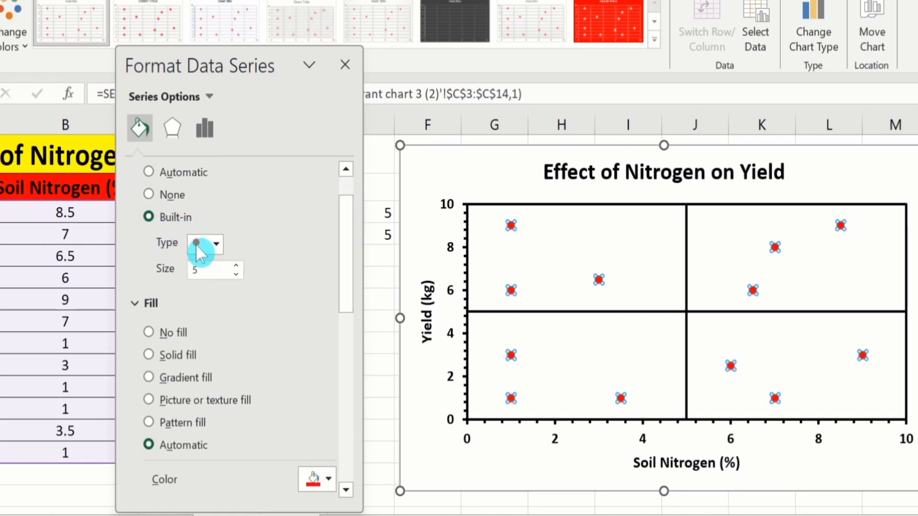
{"action": "left_click", "coordinate": [216, 244]}
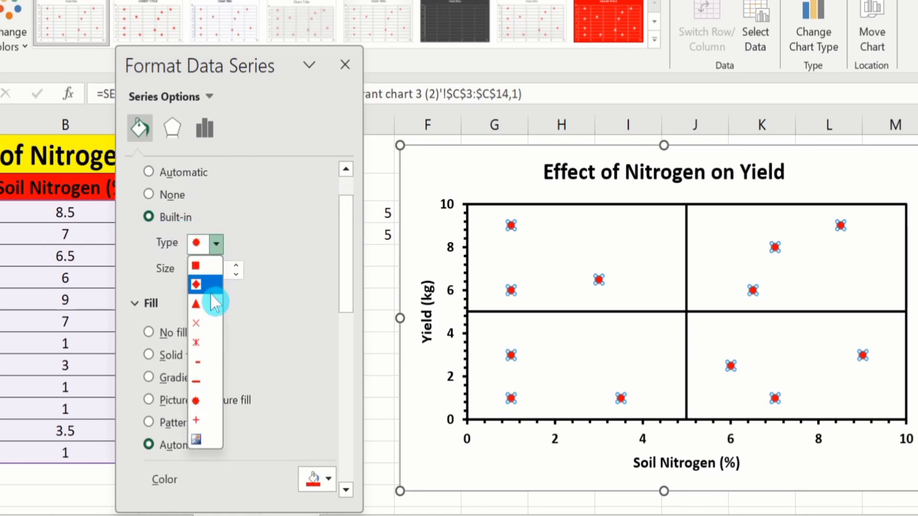
{"action": "left_click", "coordinate": [210, 394]}
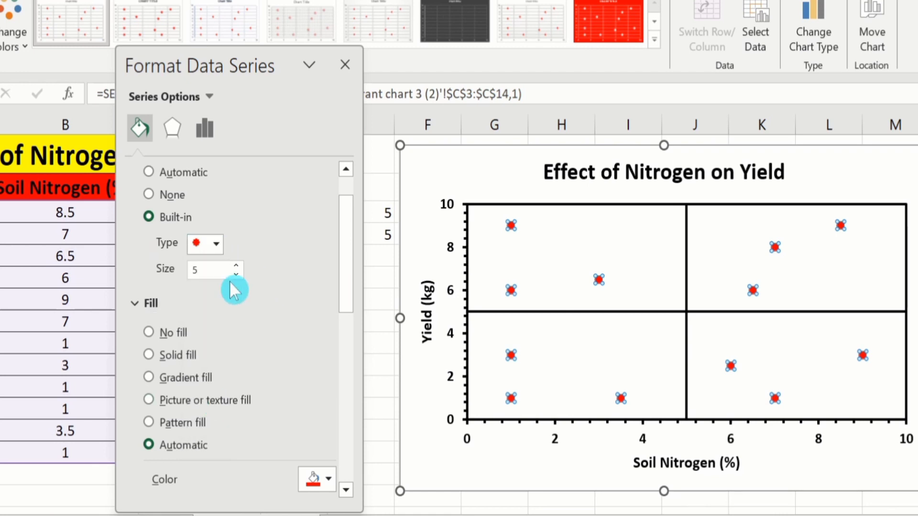
{"action": "left_click", "coordinate": [239, 264]}
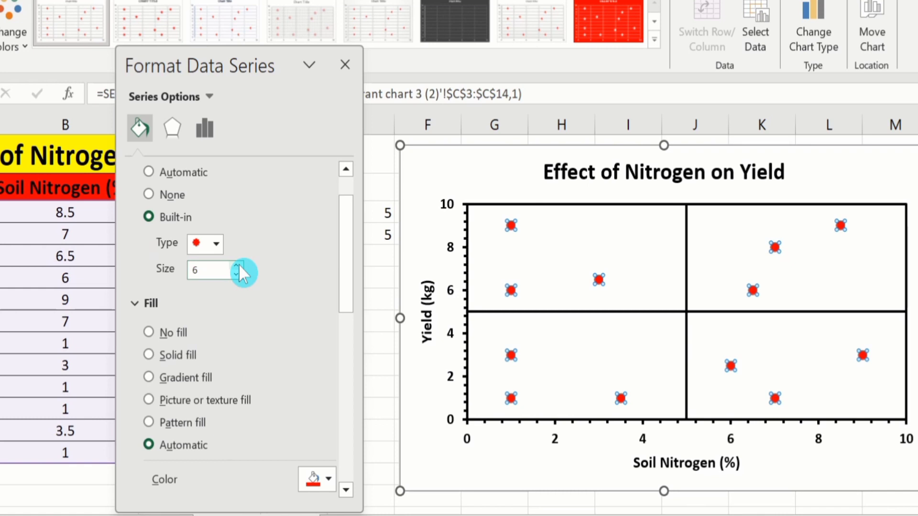
{"action": "left_click", "coordinate": [239, 264]}
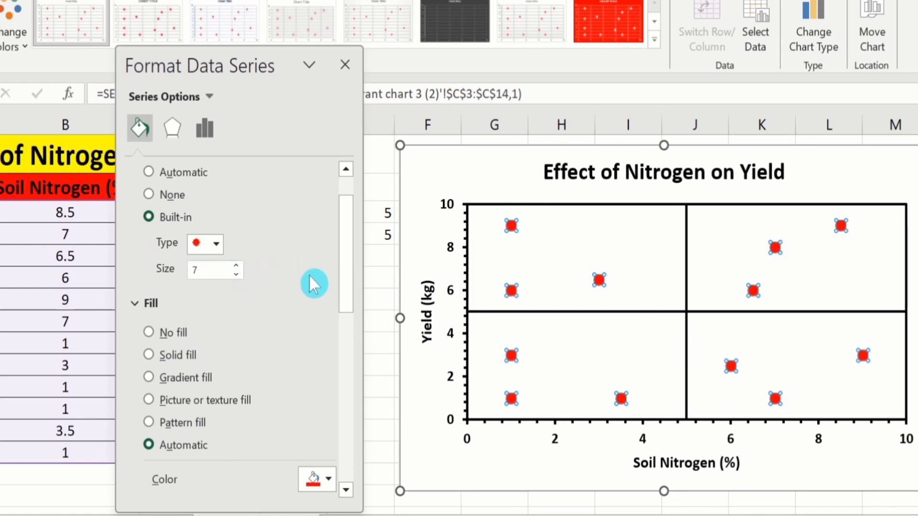
{"action": "left_click_drag", "start_coordinate": [349, 260], "coordinate": [346, 305]}
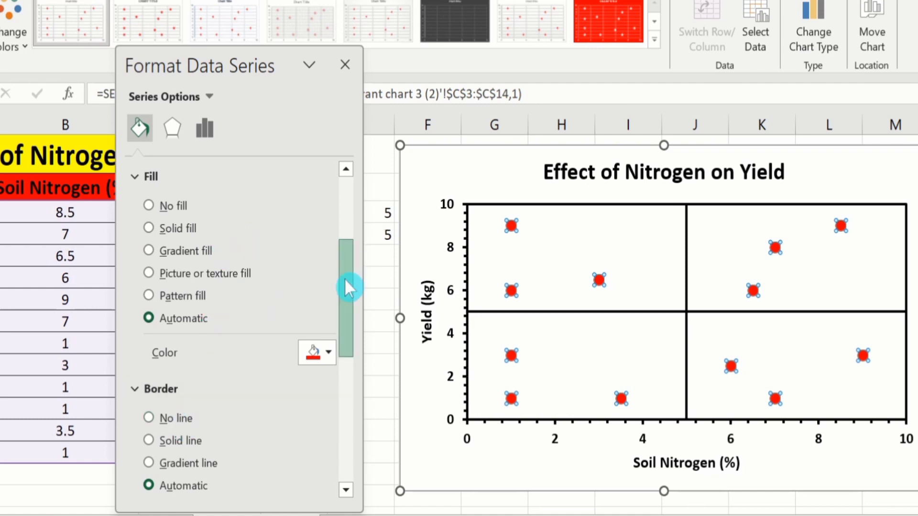
{"action": "left_click_drag", "start_coordinate": [345, 278], "coordinate": [354, 219]}
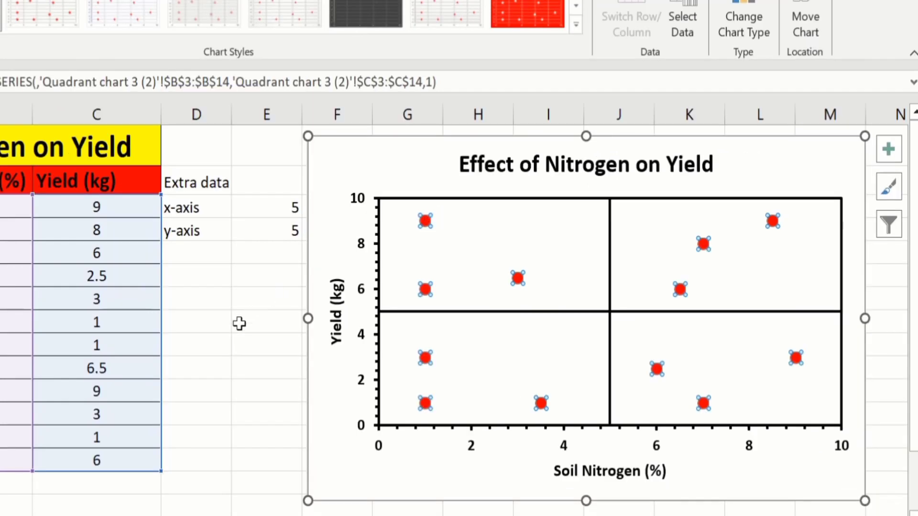
Add data labels showing each point's yield value to the scatter series
{"action": "left_click", "coordinate": [238, 326]}
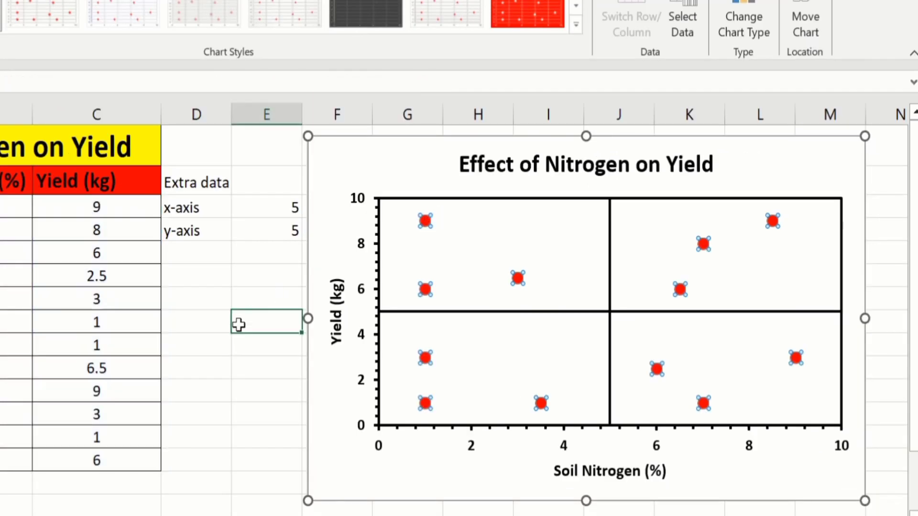
{"action": "left_click", "coordinate": [424, 220]}
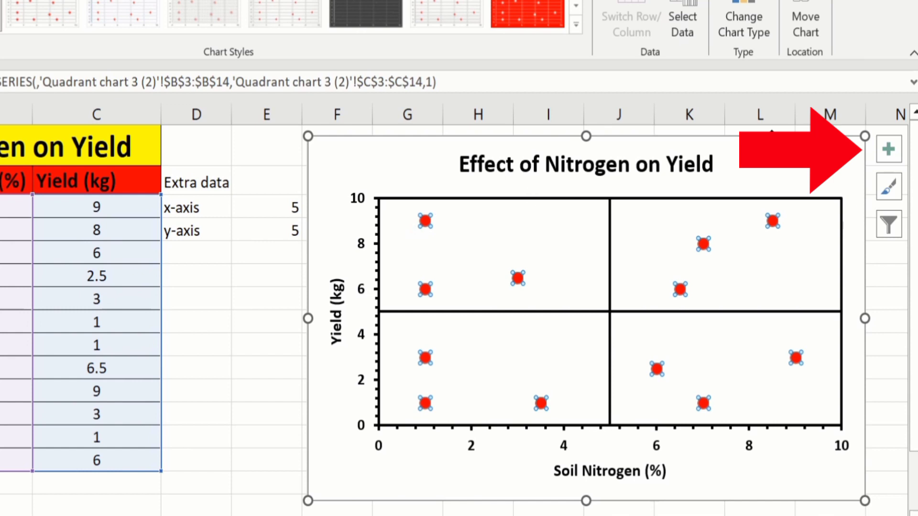
{"action": "left_click", "coordinate": [891, 148]}
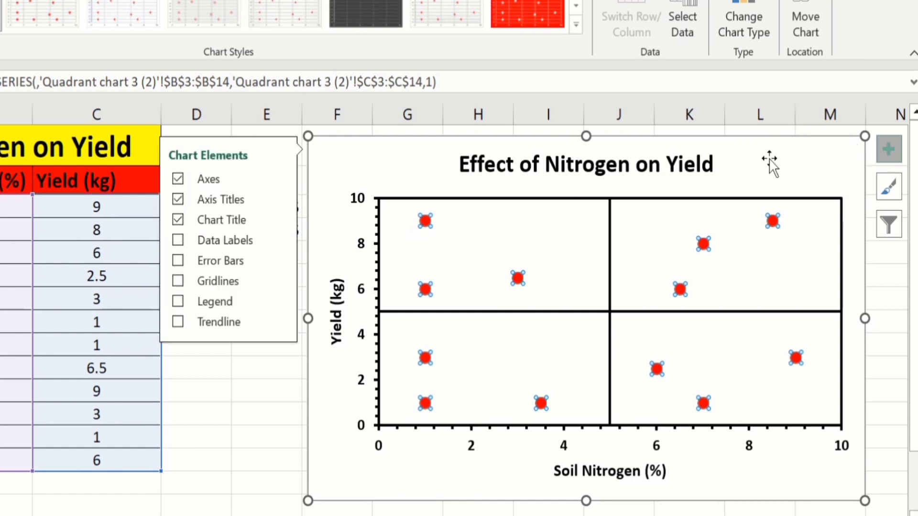
{"action": "left_click", "coordinate": [178, 240]}
{"action": "left_click", "coordinate": [175, 238]}
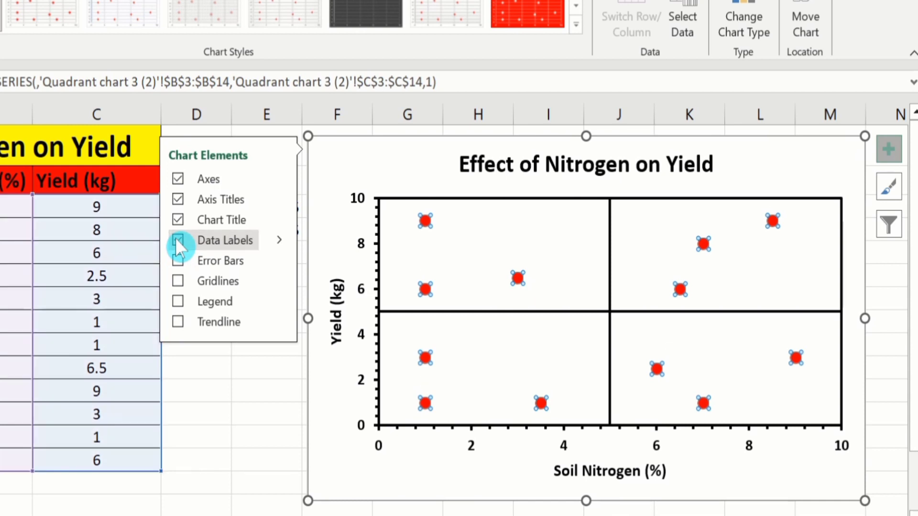
{"action": "left_click", "coordinate": [239, 394]}
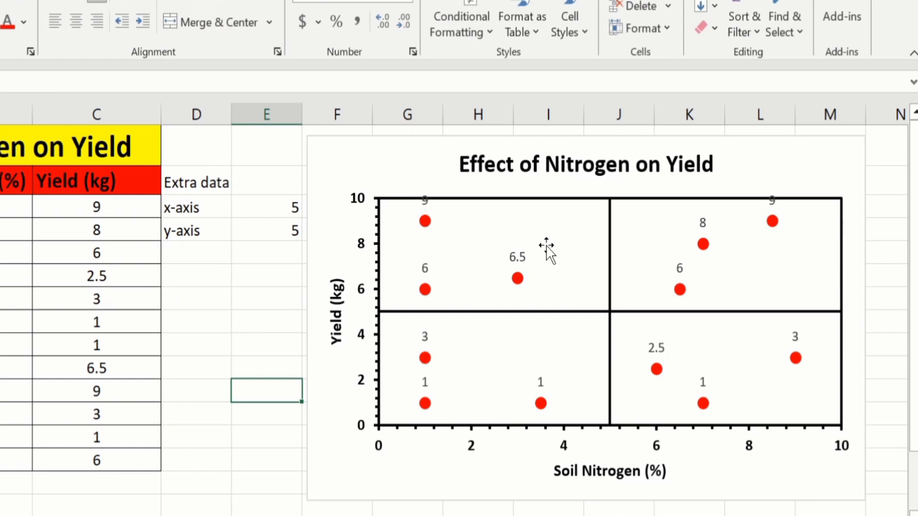
{"action": "left_click", "coordinate": [519, 259]}
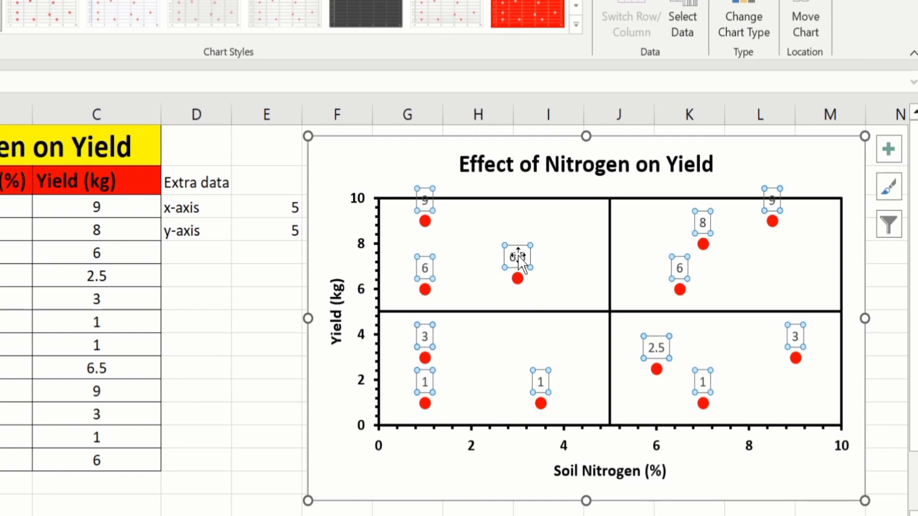
{"action": "right_click", "coordinate": [517, 254]}
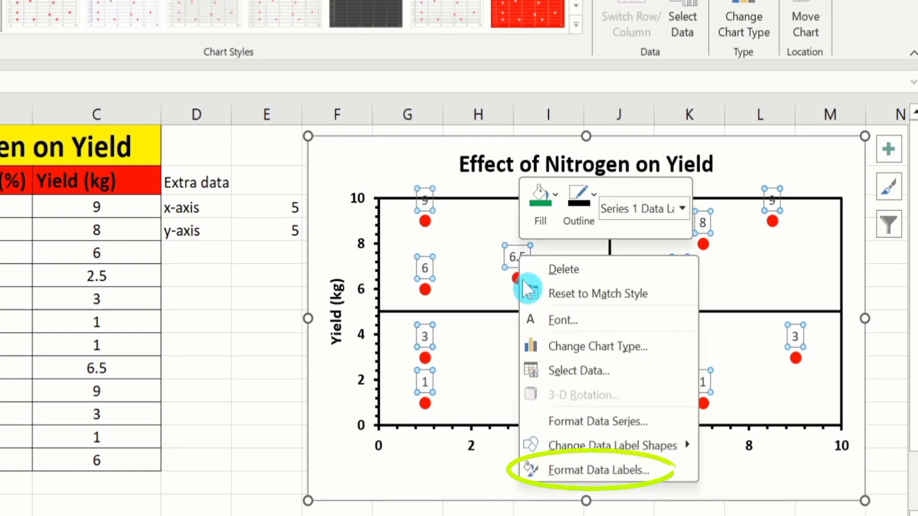
Set the data labels to take values from cells A3:A14, adding the site names
{"action": "left_click", "coordinate": [575, 467]}
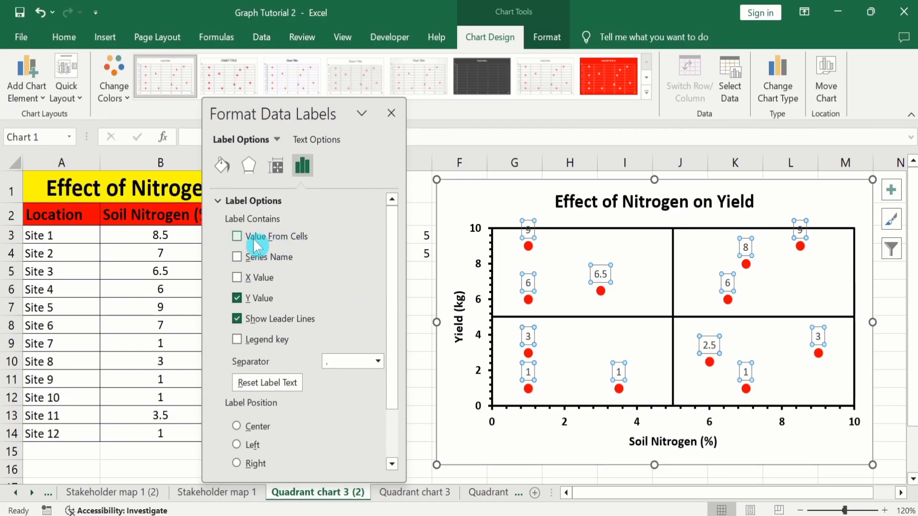
{"action": "left_click", "coordinate": [234, 237]}
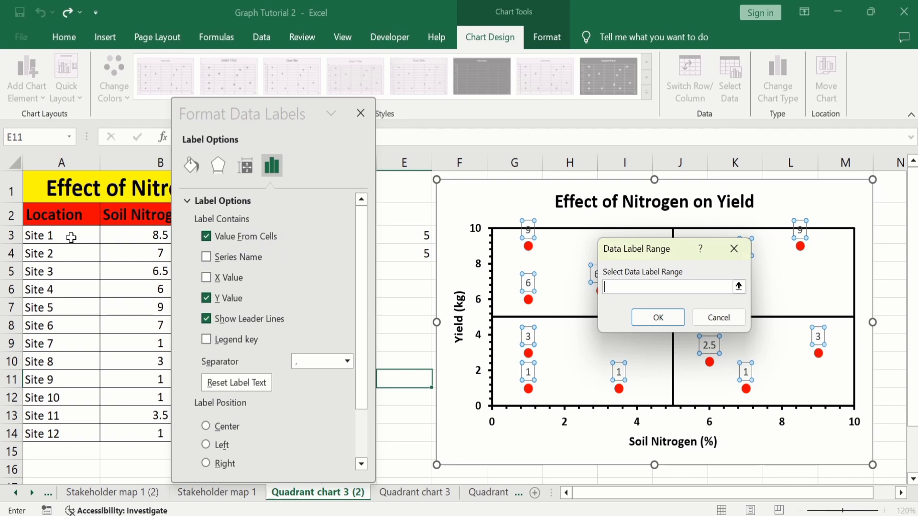
{"action": "left_click_drag", "start_coordinate": [71, 237], "coordinate": [74, 430]}
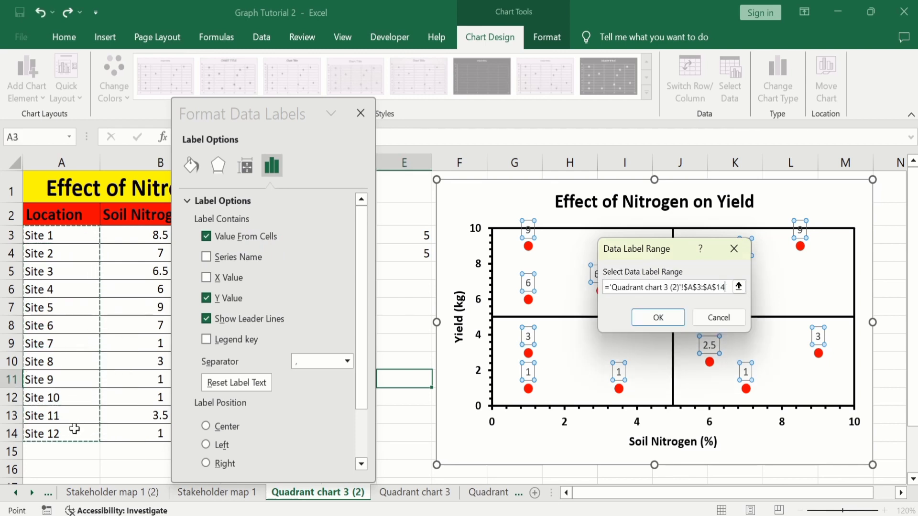
{"action": "left_click", "coordinate": [649, 319]}
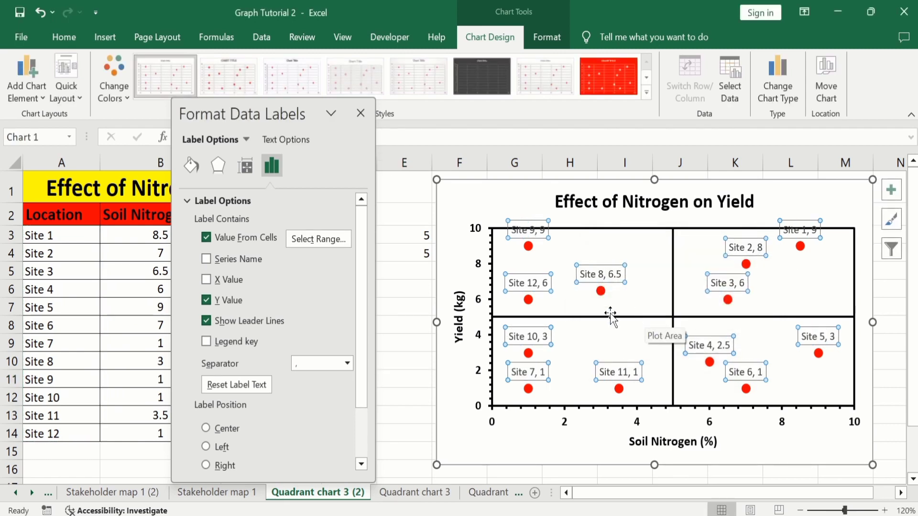
Turn off Y Value and leader lines, and set Label Position to Right
{"action": "left_click", "coordinate": [209, 303]}
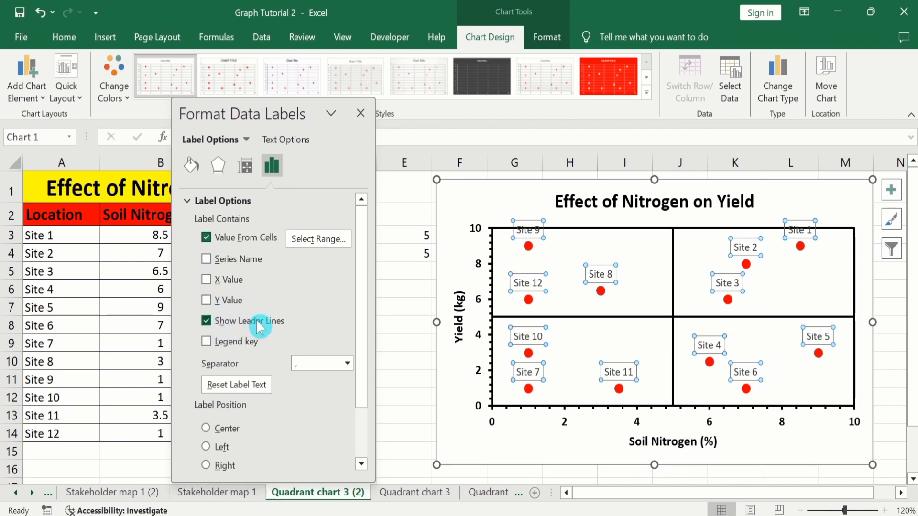
{"action": "left_click", "coordinate": [206, 321]}
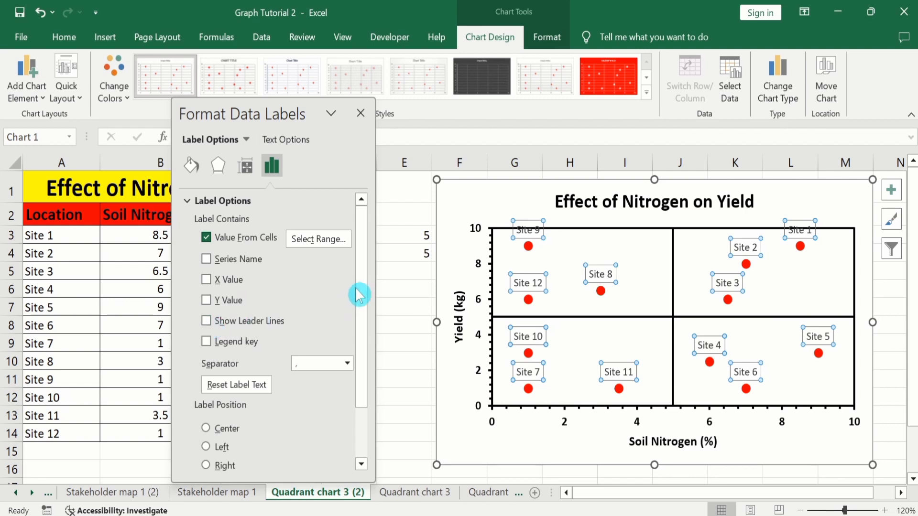
{"action": "left_click_drag", "start_coordinate": [362, 291], "coordinate": [362, 357]}
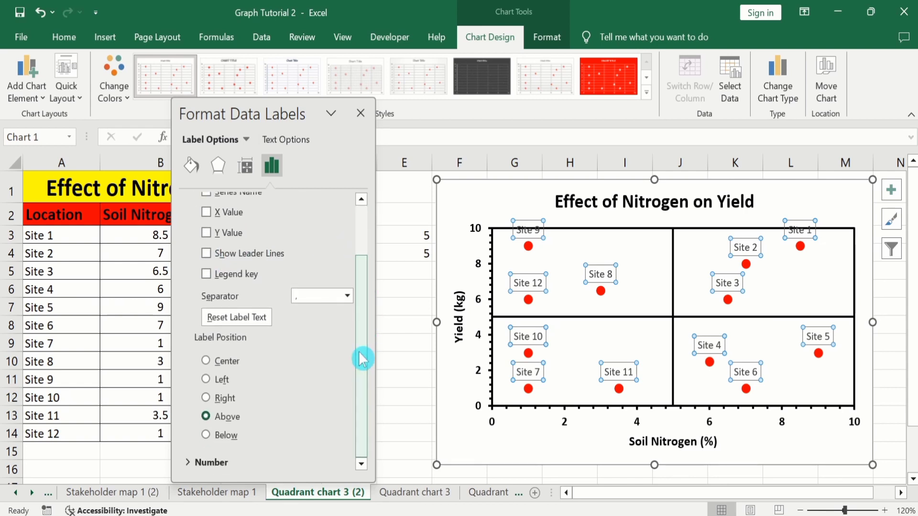
{"action": "left_click", "coordinate": [207, 362]}
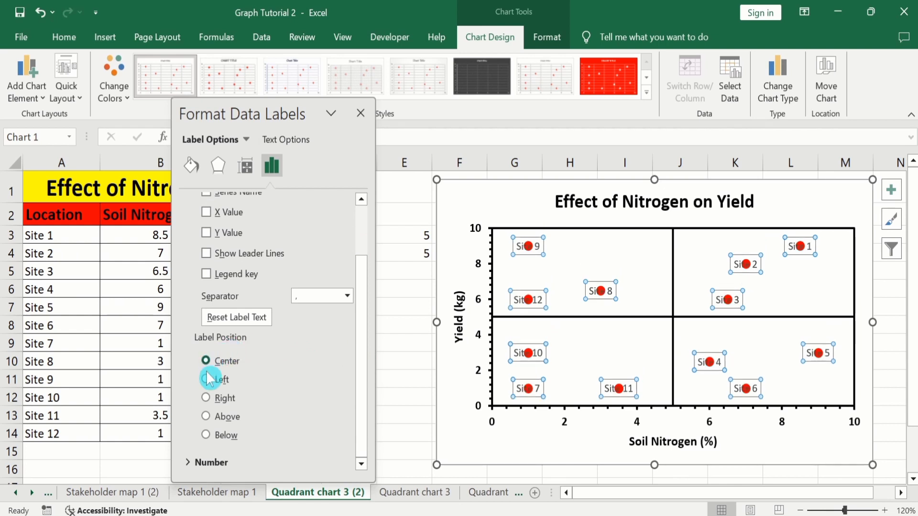
{"action": "left_click", "coordinate": [206, 380]}
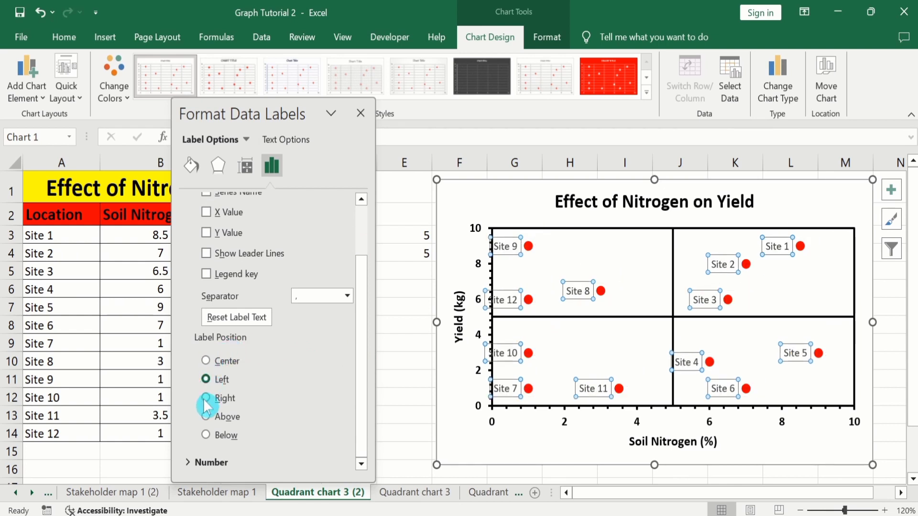
{"action": "left_click", "coordinate": [204, 398]}
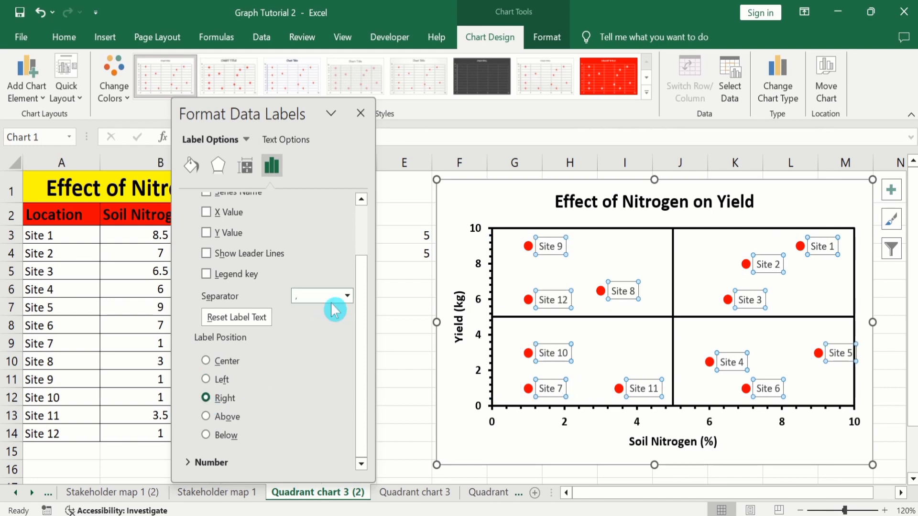
{"action": "left_click", "coordinate": [361, 114]}
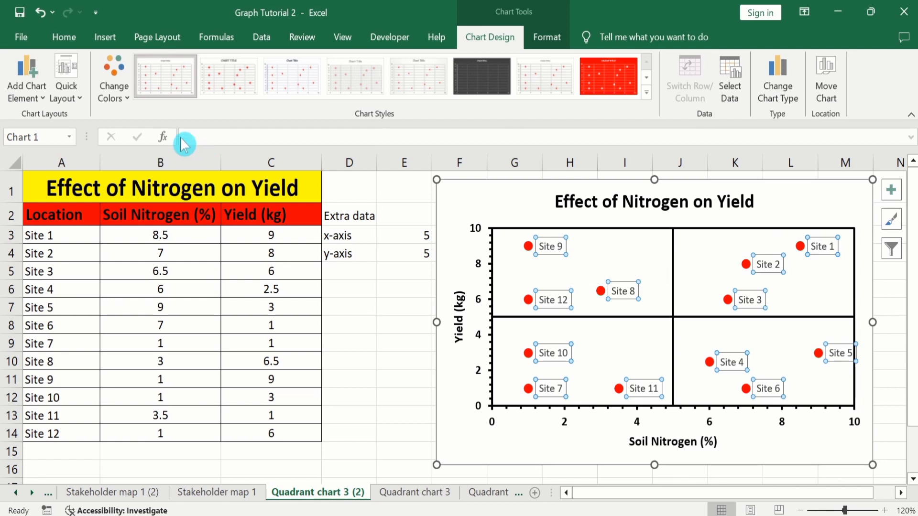
Format the site-name labels as bold, dark 10-point text
{"action": "left_click", "coordinate": [72, 38]}
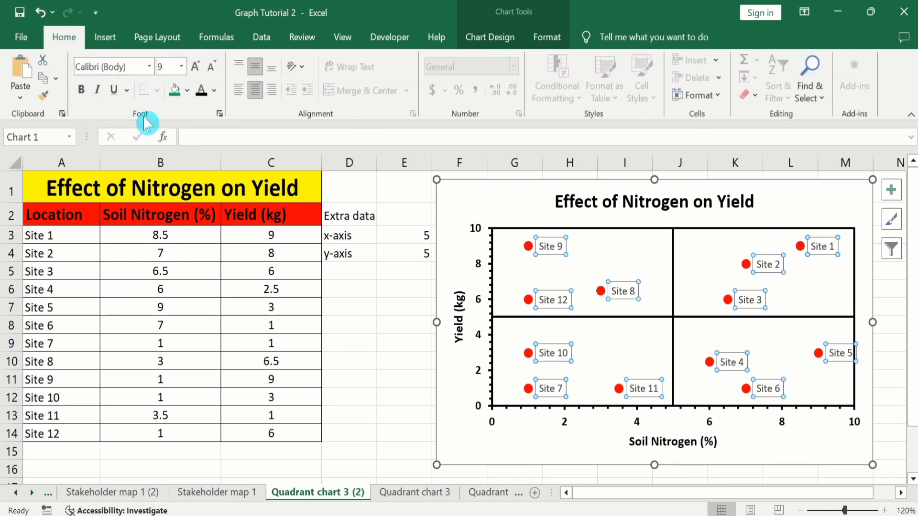
{"action": "left_click", "coordinate": [81, 91]}
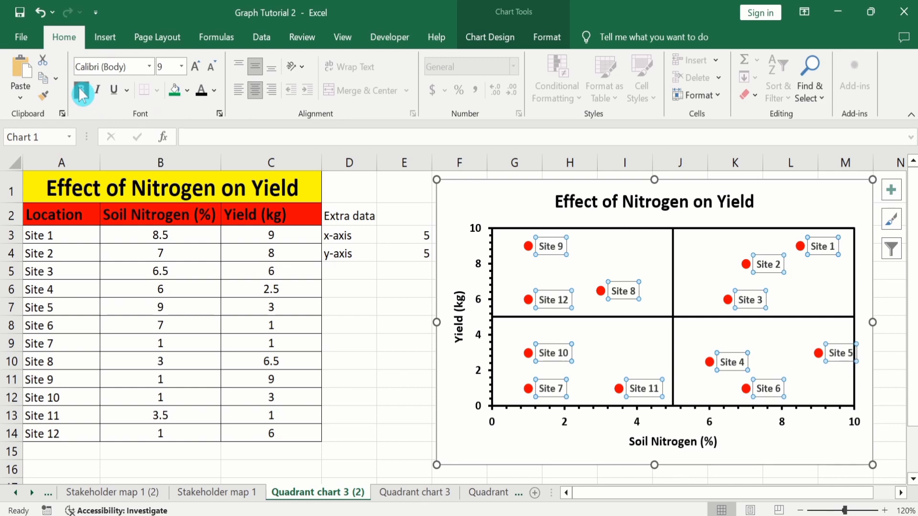
{"action": "left_click", "coordinate": [214, 90]}
{"action": "left_click", "coordinate": [214, 145]}
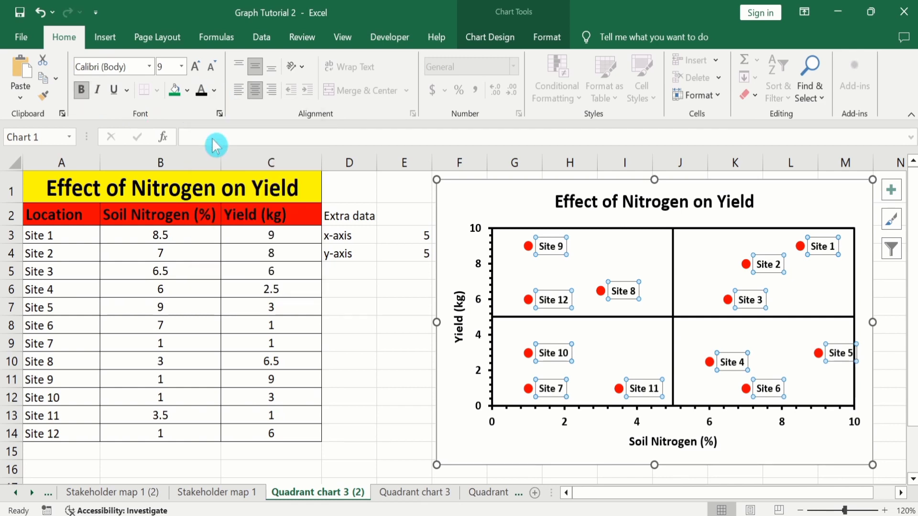
{"action": "left_click", "coordinate": [184, 75]}
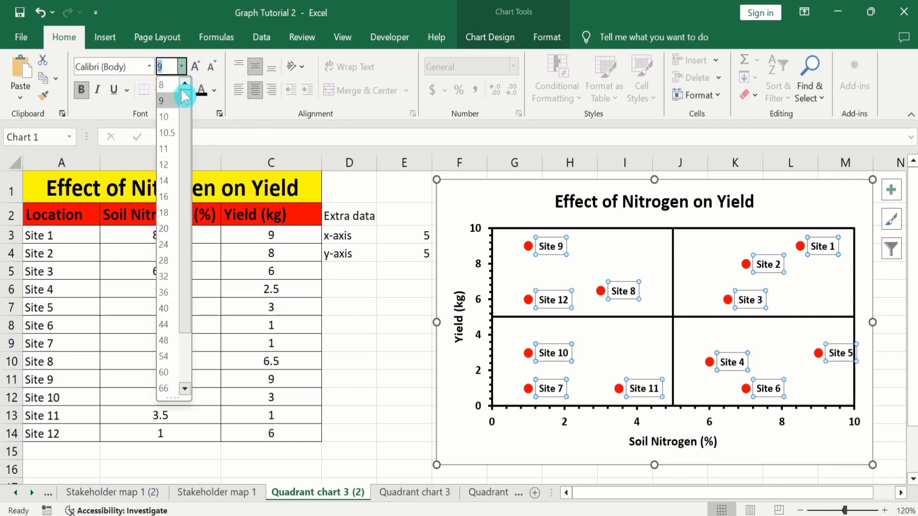
{"action": "left_click", "coordinate": [177, 116]}
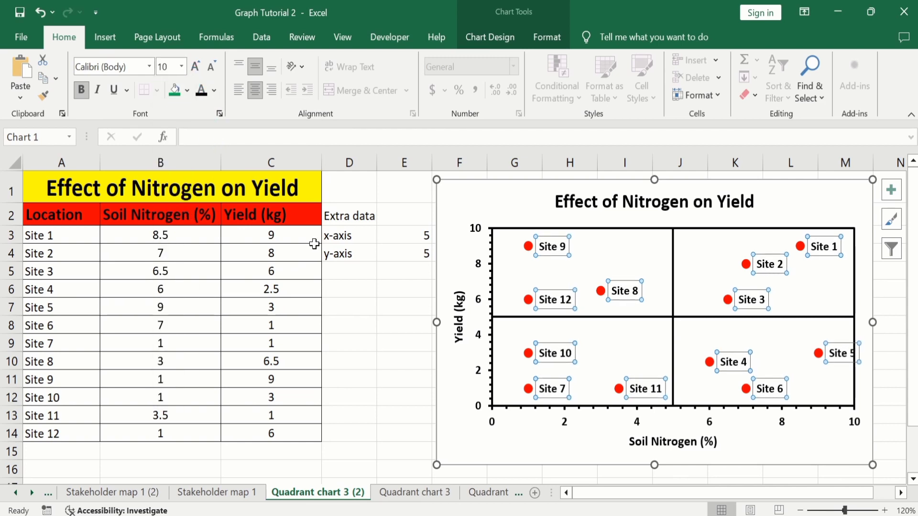
{"action": "left_click", "coordinate": [369, 324]}
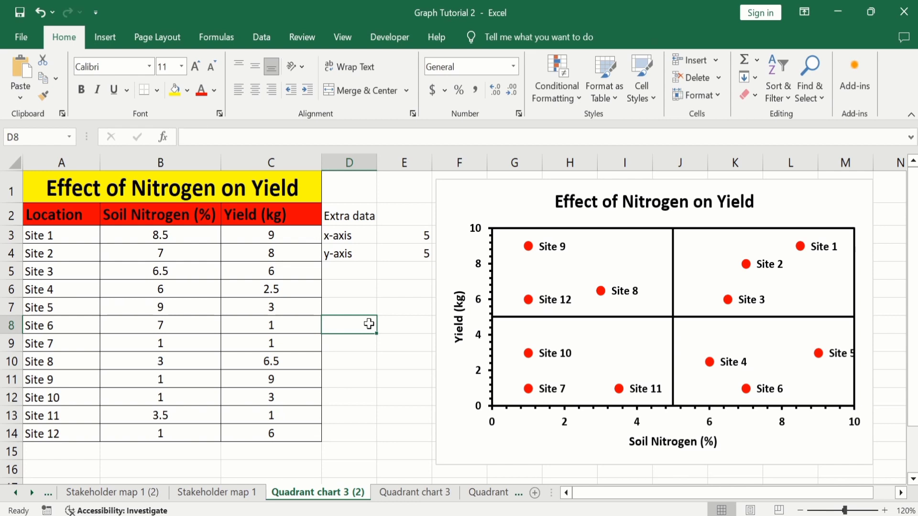